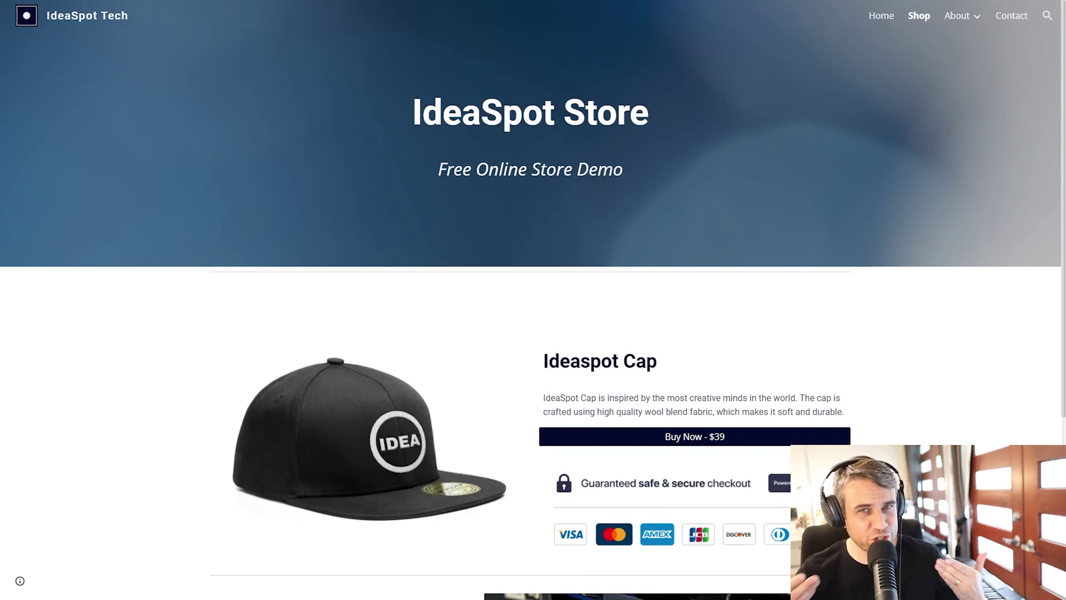
Scroll through the published IdeaSpot Store shop page to review it.
{"action": "scroll", "coordinate": [322, 344], "scroll_direction": "down", "scroll_amount": 4}
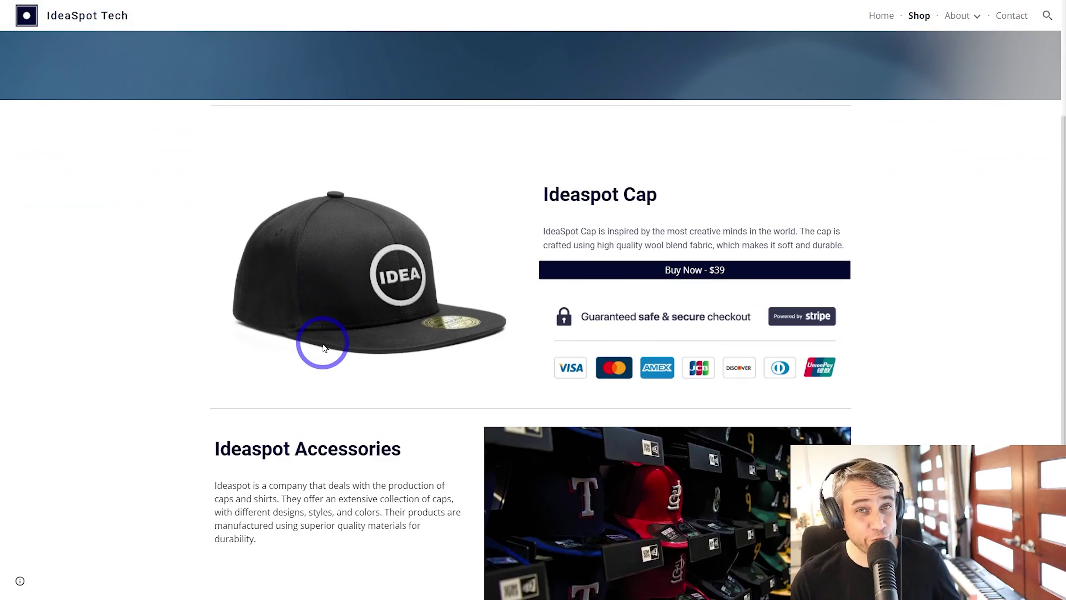
{"action": "scroll", "coordinate": [433, 341], "scroll_direction": "up", "scroll_amount": 4}
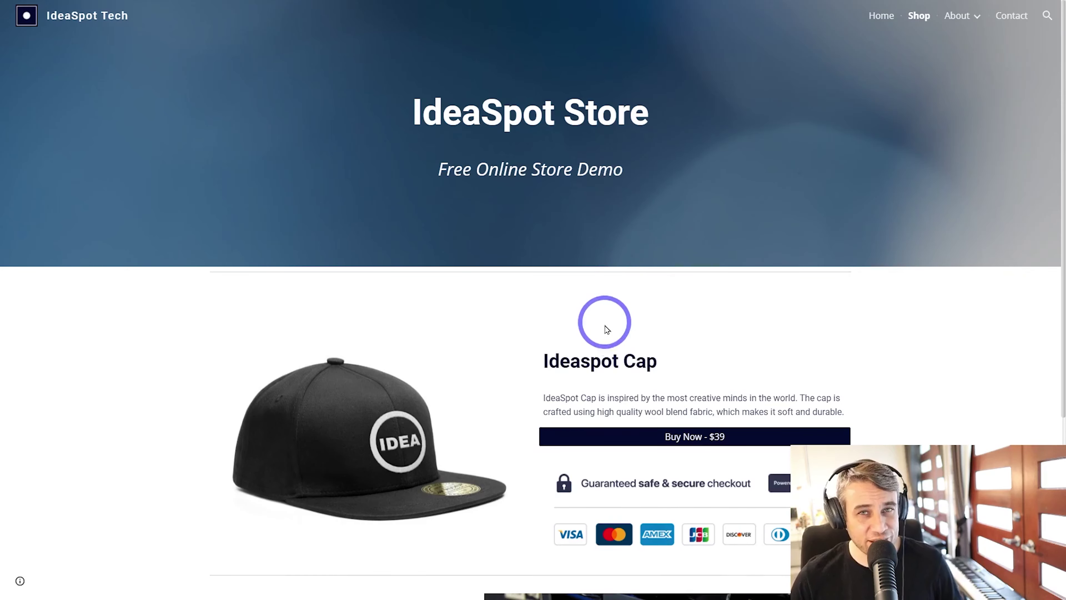
{"action": "scroll", "coordinate": [606, 328], "scroll_direction": "down", "scroll_amount": 4}
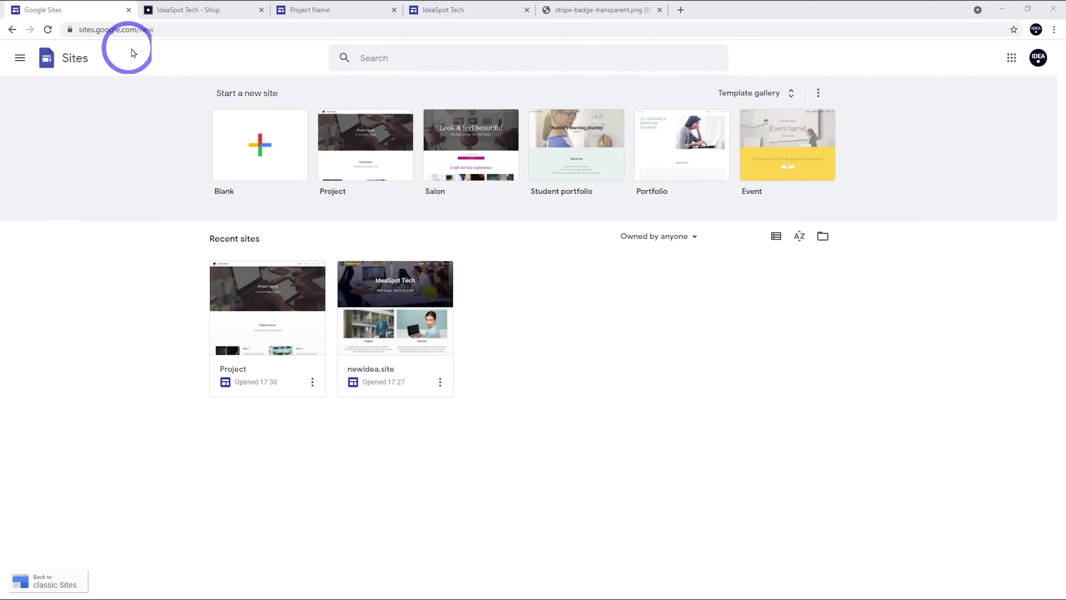
Browse the Template gallery, then return to the Project site editor.
{"action": "left_click", "coordinate": [749, 94]}
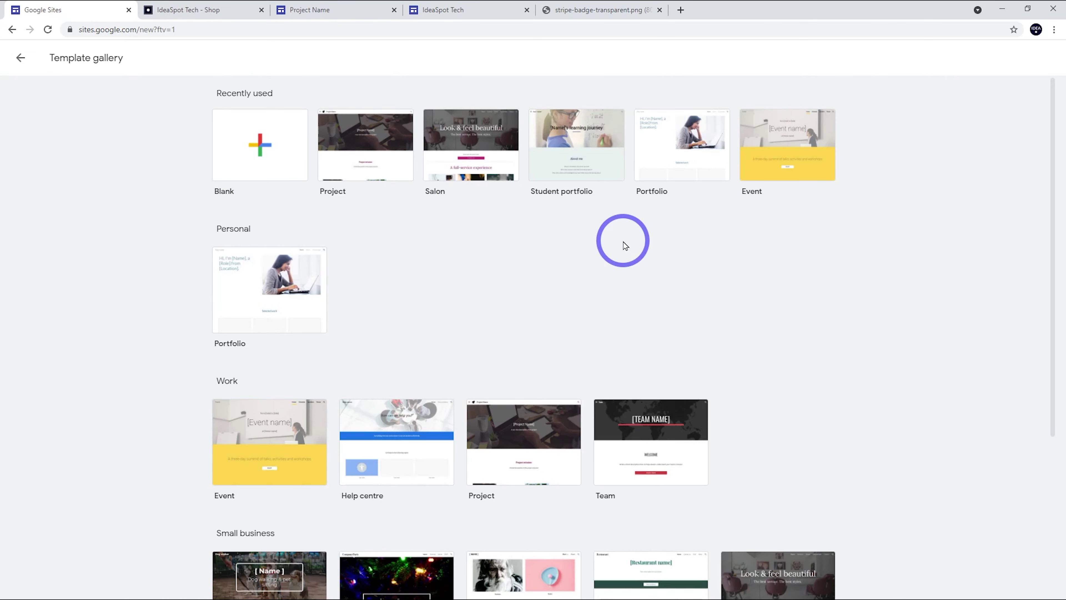
{"action": "left_click", "coordinate": [257, 148]}
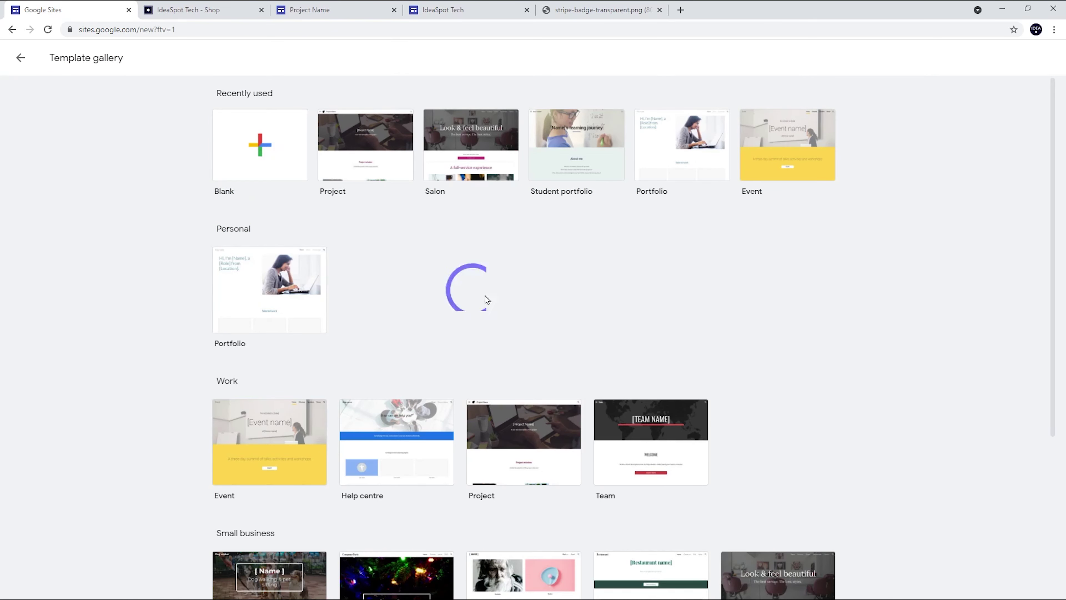
{"action": "scroll", "coordinate": [755, 320], "scroll_direction": "down", "scroll_amount": 5}
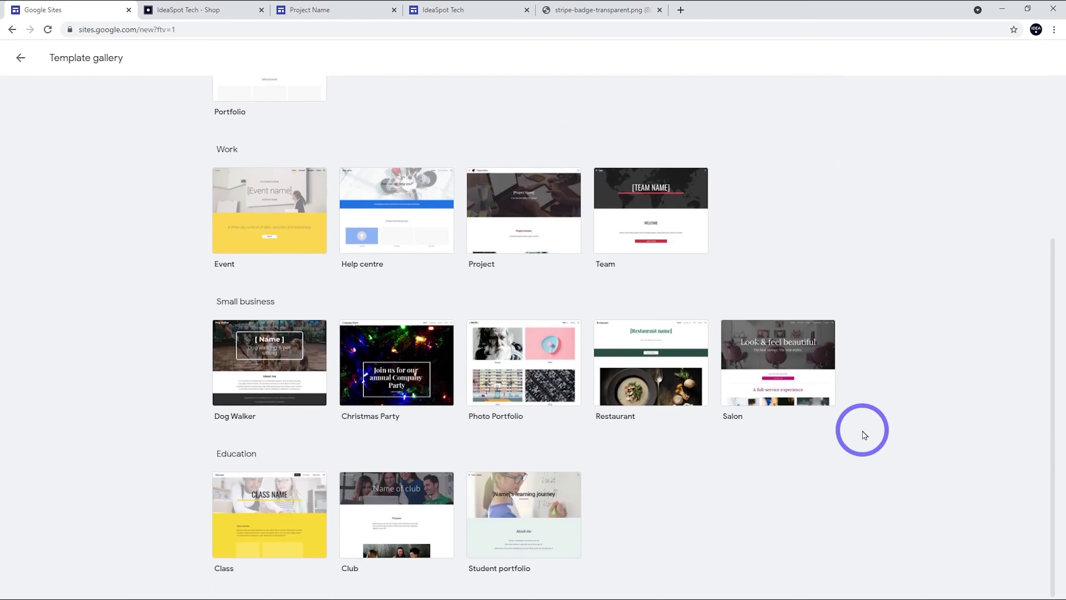
{"action": "scroll", "coordinate": [857, 444], "scroll_direction": "up", "scroll_amount": 2}
{"action": "scroll", "coordinate": [857, 447], "scroll_direction": "up", "scroll_amount": 3}
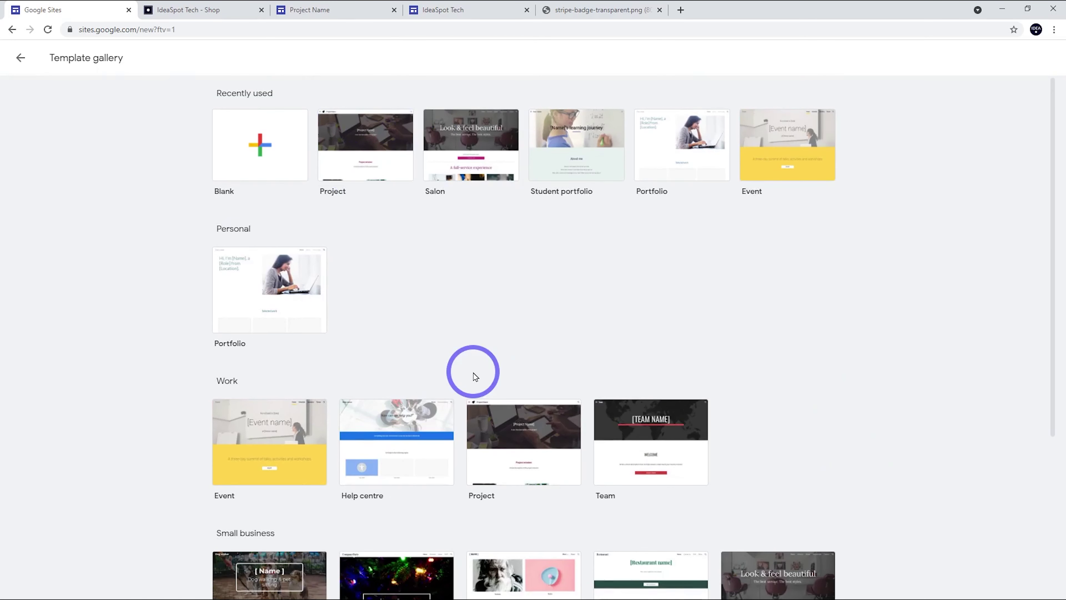
{"action": "left_click", "coordinate": [347, 6]}
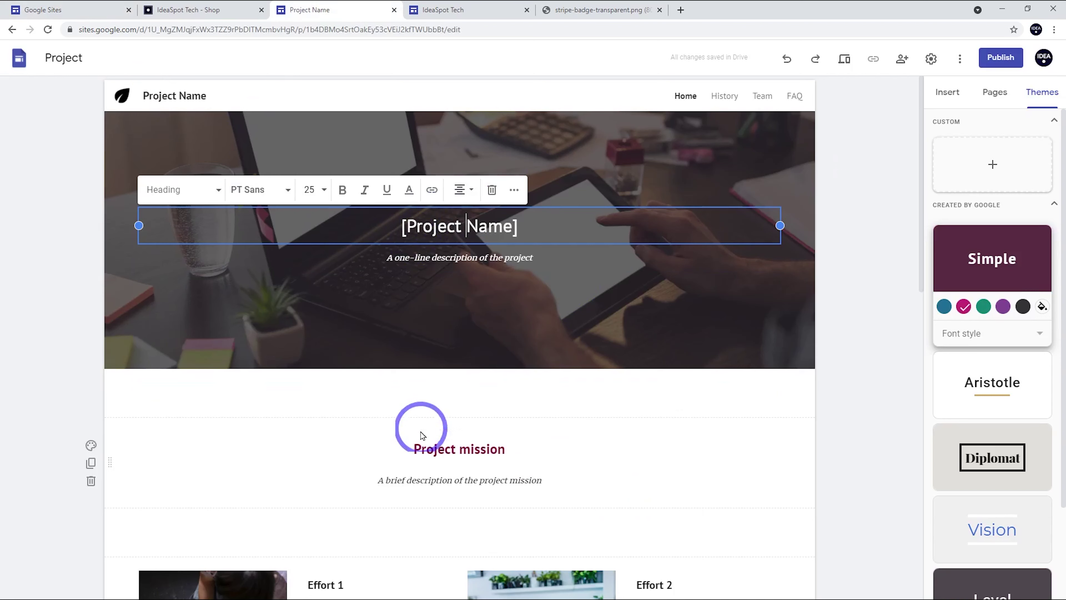
Try editing the Project mission heading and look at the Effort 1 image options.
{"action": "left_click", "coordinate": [420, 447]}
{"action": "type", "text": "gf"}
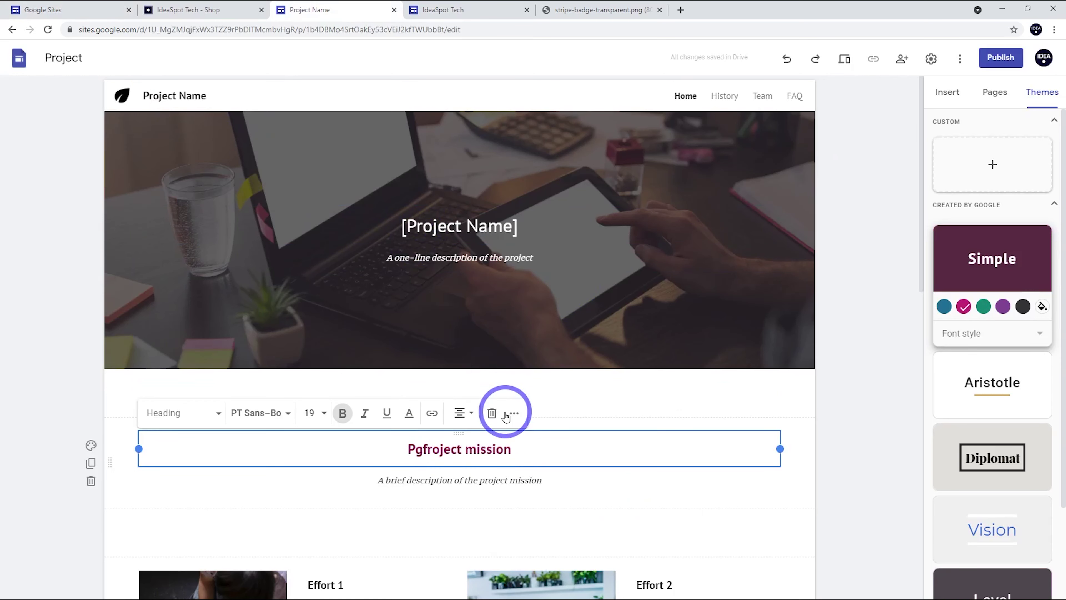
{"action": "scroll", "coordinate": [476, 374], "scroll_direction": "down", "scroll_amount": 5}
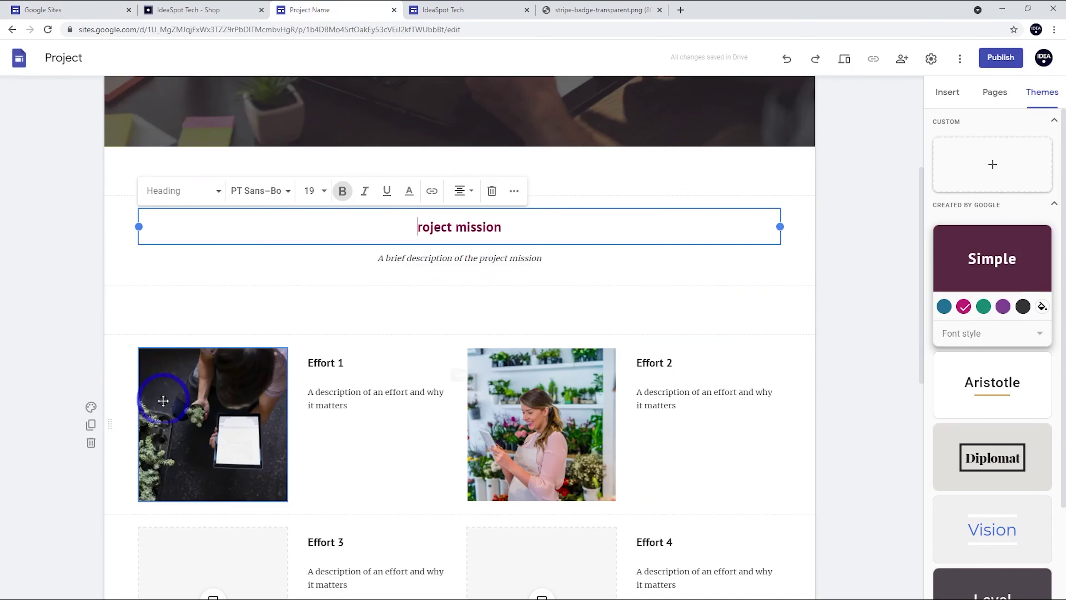
{"action": "left_click", "coordinate": [196, 385]}
{"action": "left_click", "coordinate": [257, 329]}
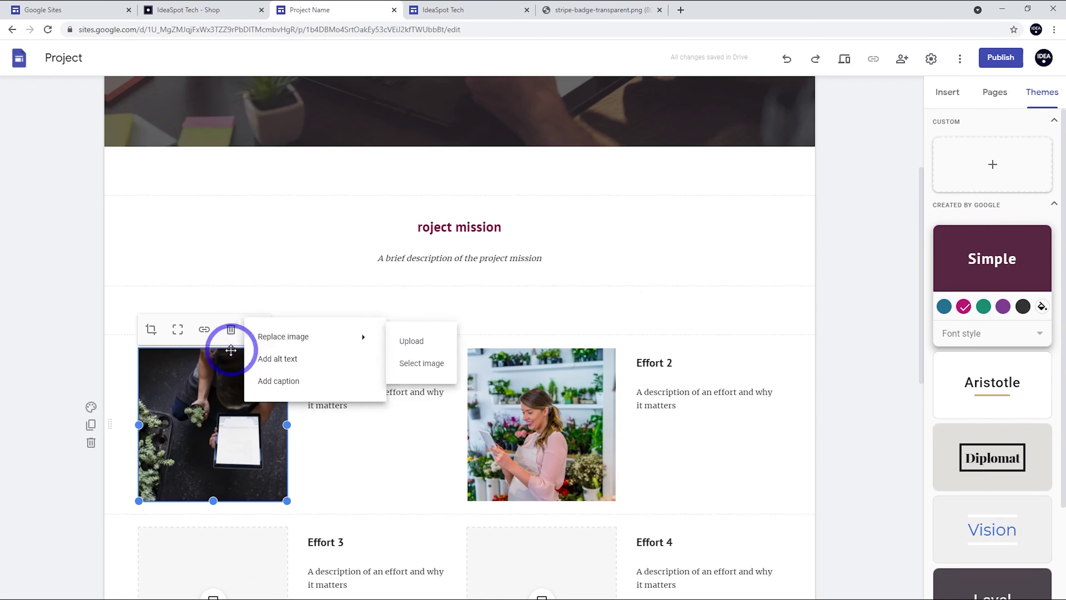
{"action": "scroll", "coordinate": [261, 359], "scroll_direction": "up", "scroll_amount": 5}
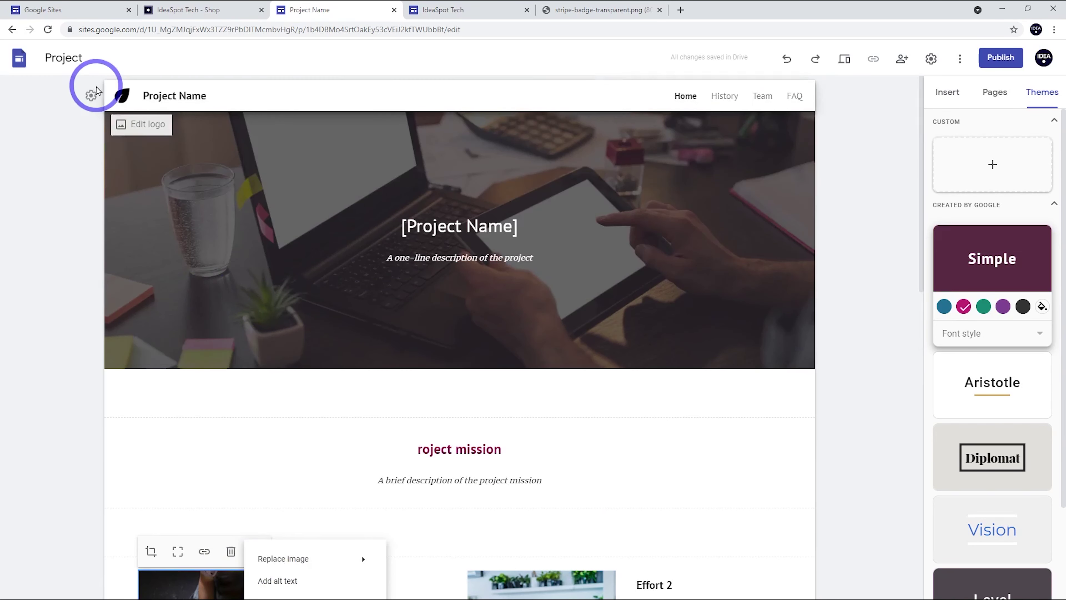
Open the site settings and close them again.
{"action": "left_click", "coordinate": [90, 99]}
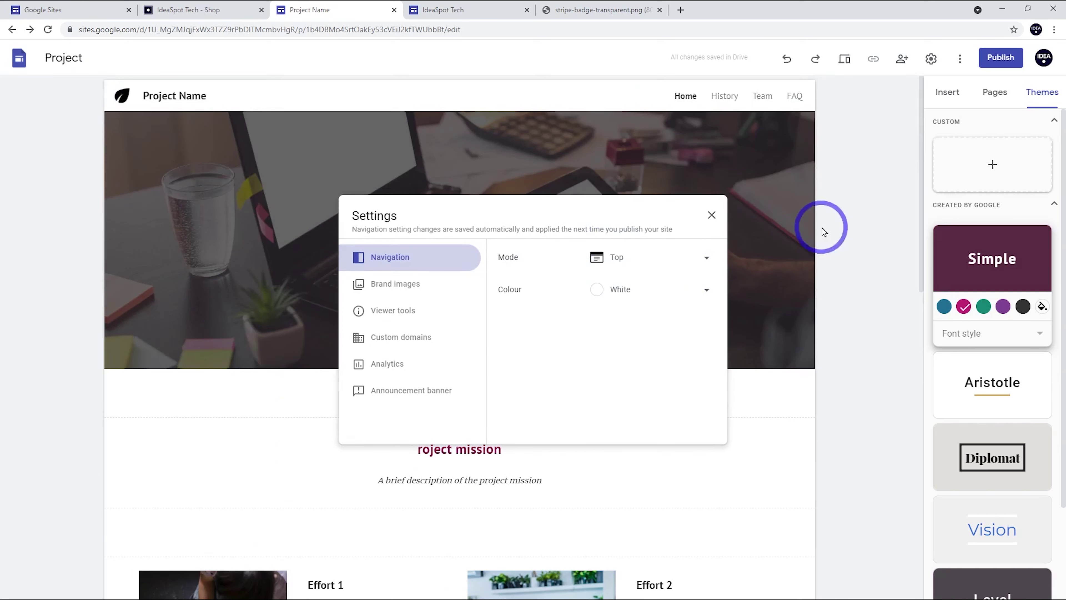
{"action": "left_click", "coordinate": [712, 215]}
{"action": "scroll", "coordinate": [1016, 326], "scroll_direction": "down", "scroll_amount": 3}
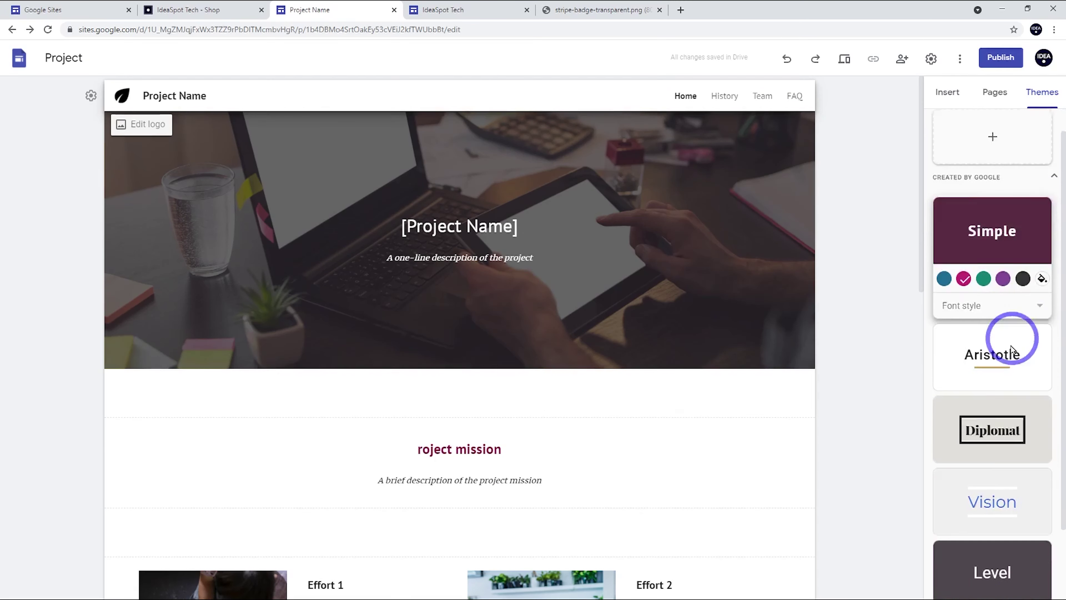
{"action": "scroll", "coordinate": [1016, 167], "scroll_direction": "up", "scroll_amount": 3}
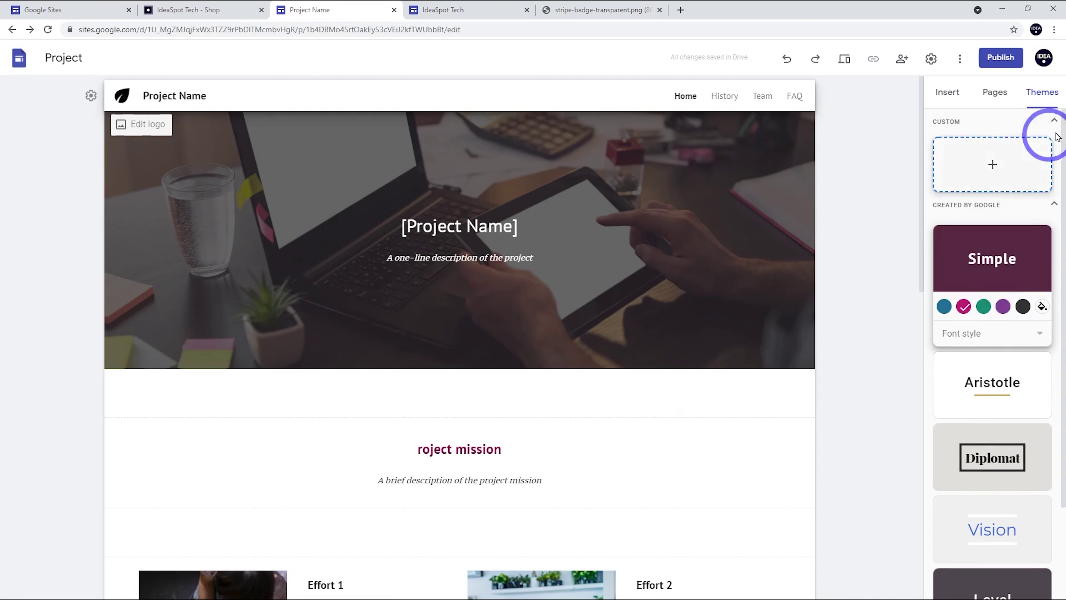
Show the Insert panel and scroll through the elements available to add.
{"action": "left_click", "coordinate": [950, 94]}
{"action": "scroll", "coordinate": [989, 328], "scroll_direction": "down", "scroll_amount": 2}
{"action": "scroll", "coordinate": [725, 352], "scroll_direction": "down", "scroll_amount": 1}
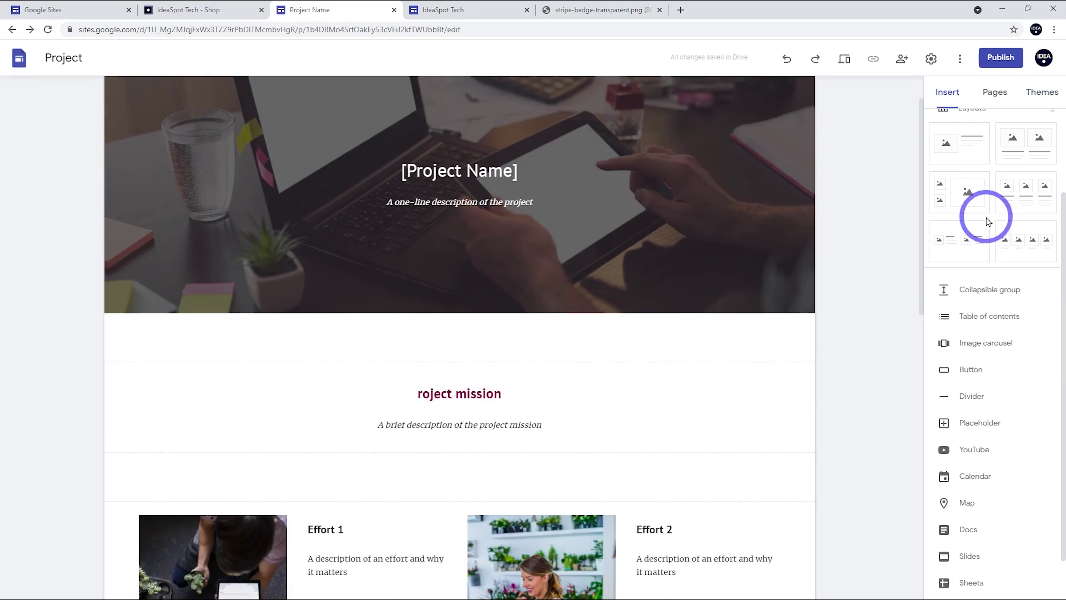
{"action": "scroll", "coordinate": [985, 235], "scroll_direction": "up", "scroll_amount": 2}
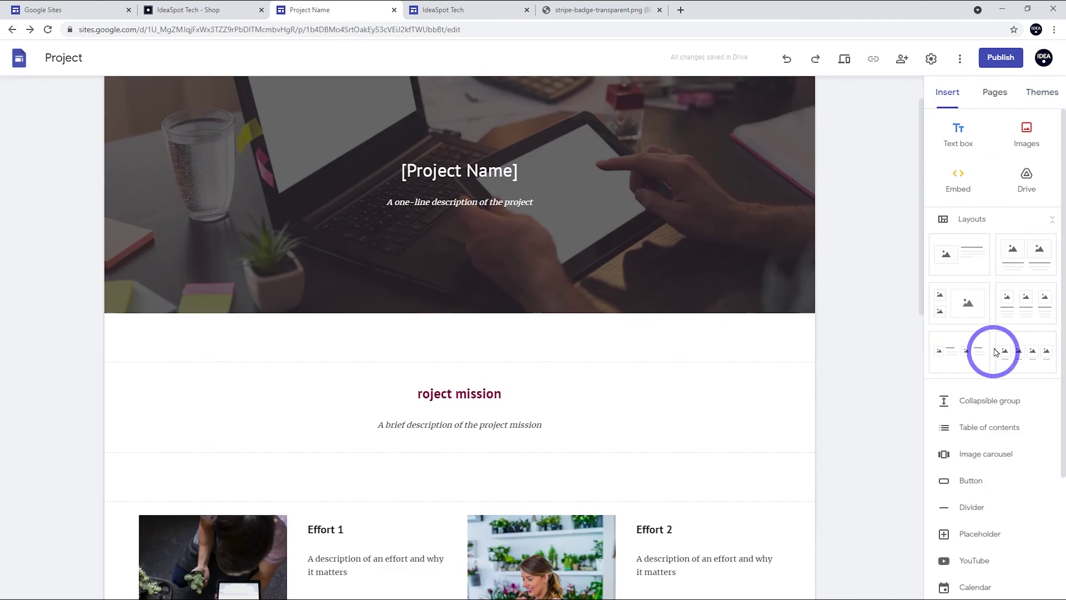
{"action": "scroll", "coordinate": [1001, 340], "scroll_direction": "down", "scroll_amount": 4}
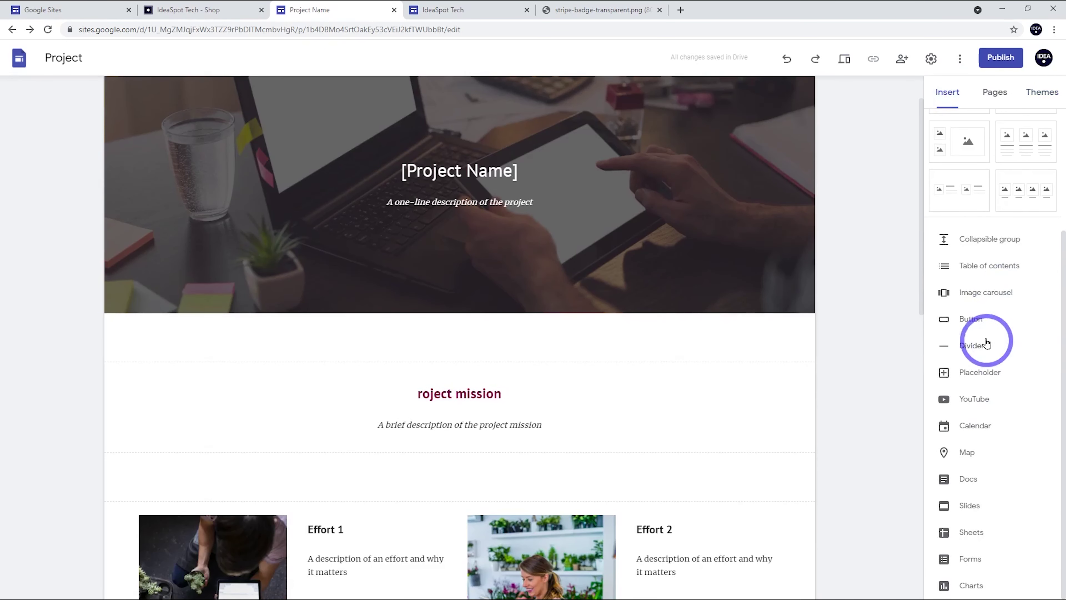
{"action": "scroll", "coordinate": [672, 373], "scroll_direction": "up", "scroll_amount": 1}
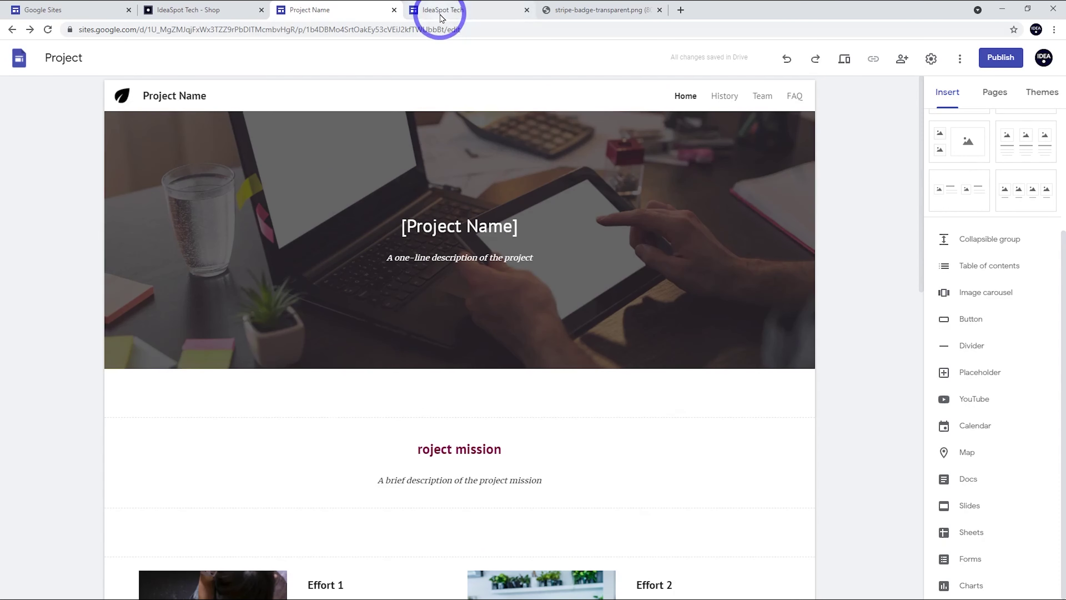
In the newidea.site editor, select the cap image and the Buy Now - $39 button.
{"action": "left_click", "coordinate": [451, 10]}
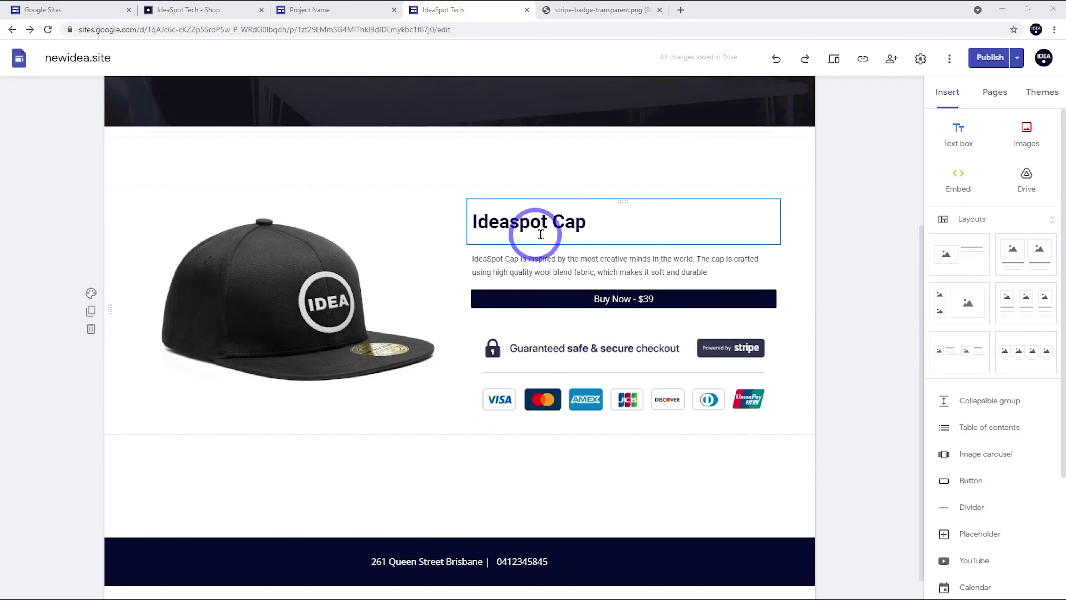
{"action": "left_click", "coordinate": [269, 224]}
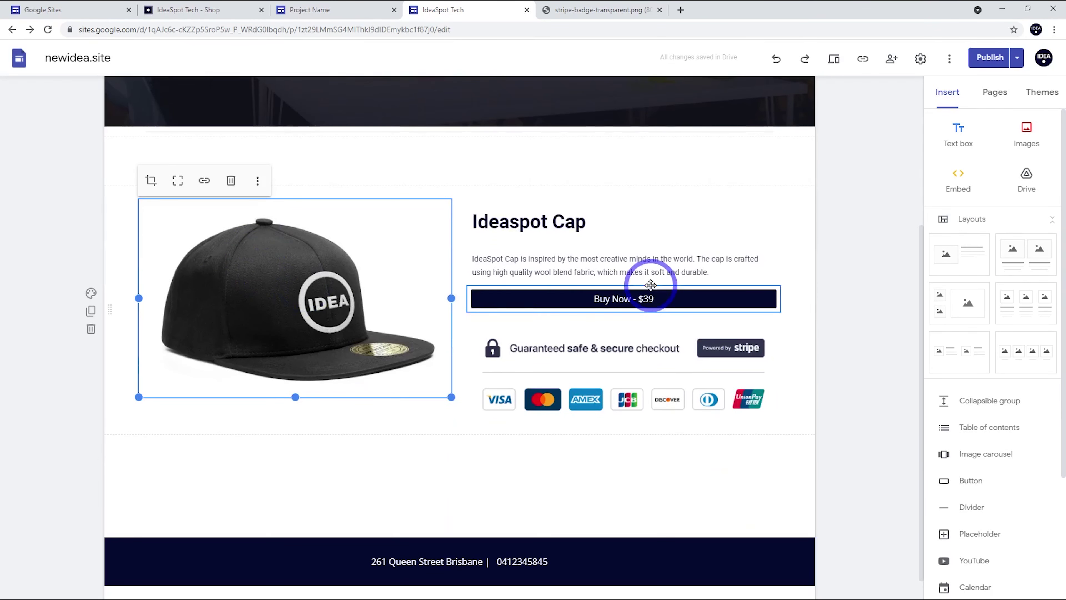
{"action": "left_click", "coordinate": [615, 297]}
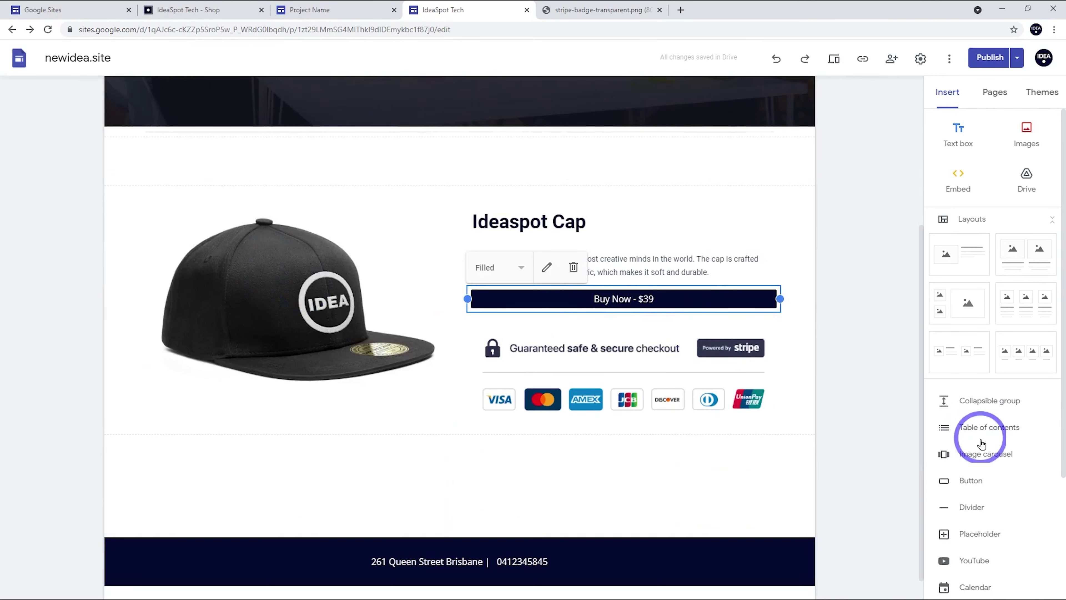
Start adding a Checkout button, cancel it, and view the Stripe checkout badge image.
{"action": "left_click", "coordinate": [965, 480]}
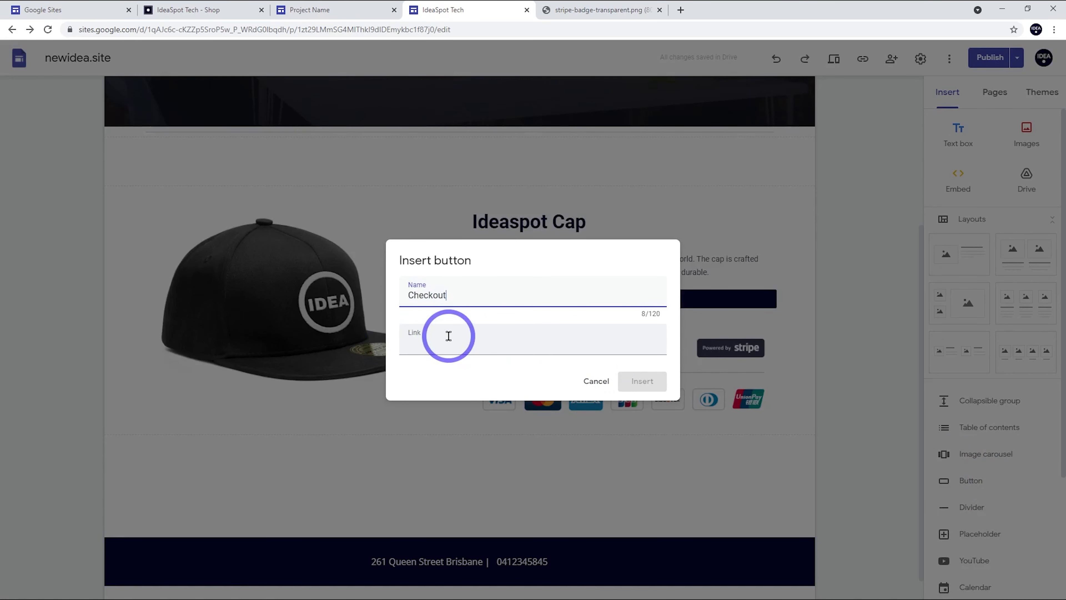
{"action": "left_click", "coordinate": [448, 336]}
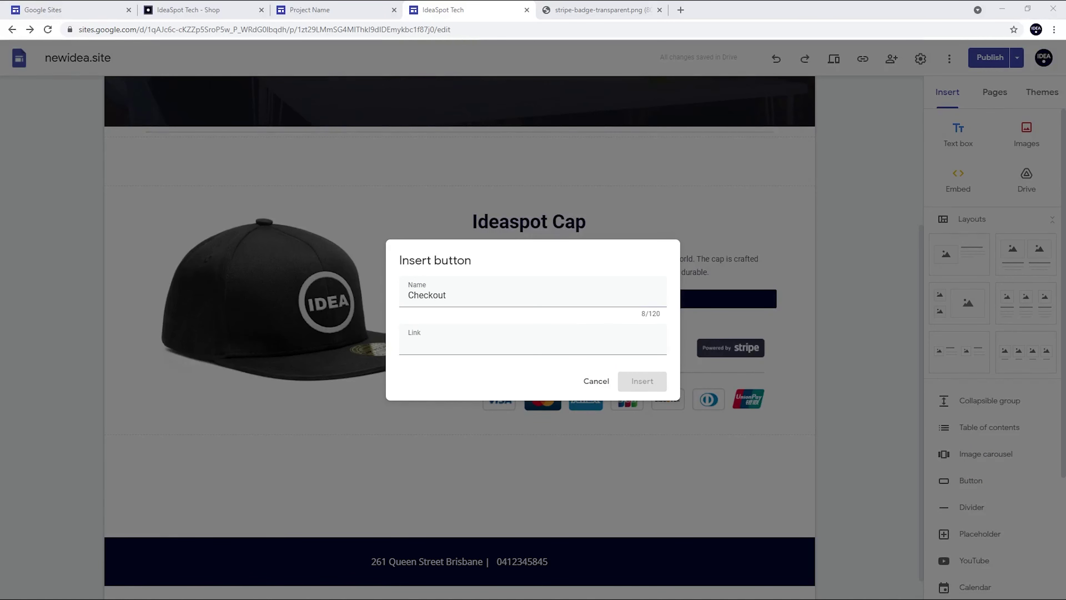
{"action": "left_click", "coordinate": [595, 381]}
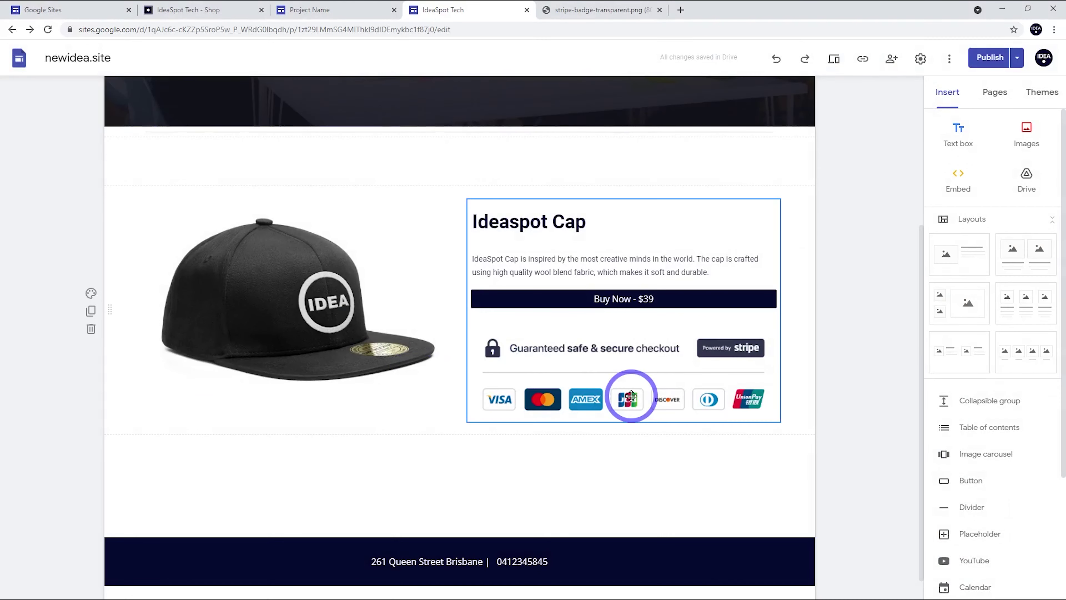
{"action": "left_click", "coordinate": [598, 10]}
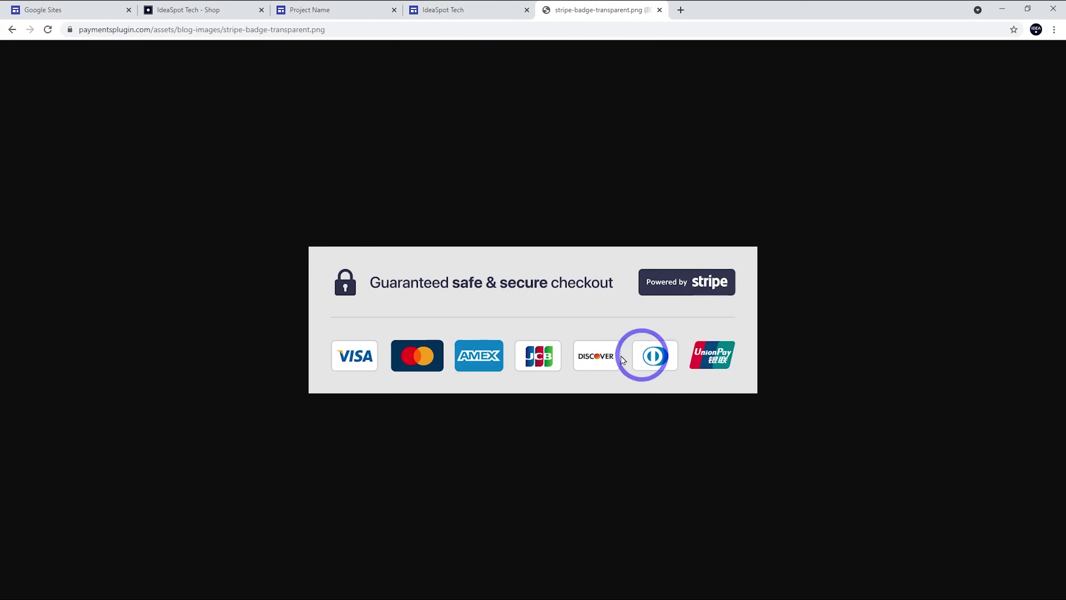
Return to the newidea.site editor tab.
{"action": "left_click", "coordinate": [480, 5]}
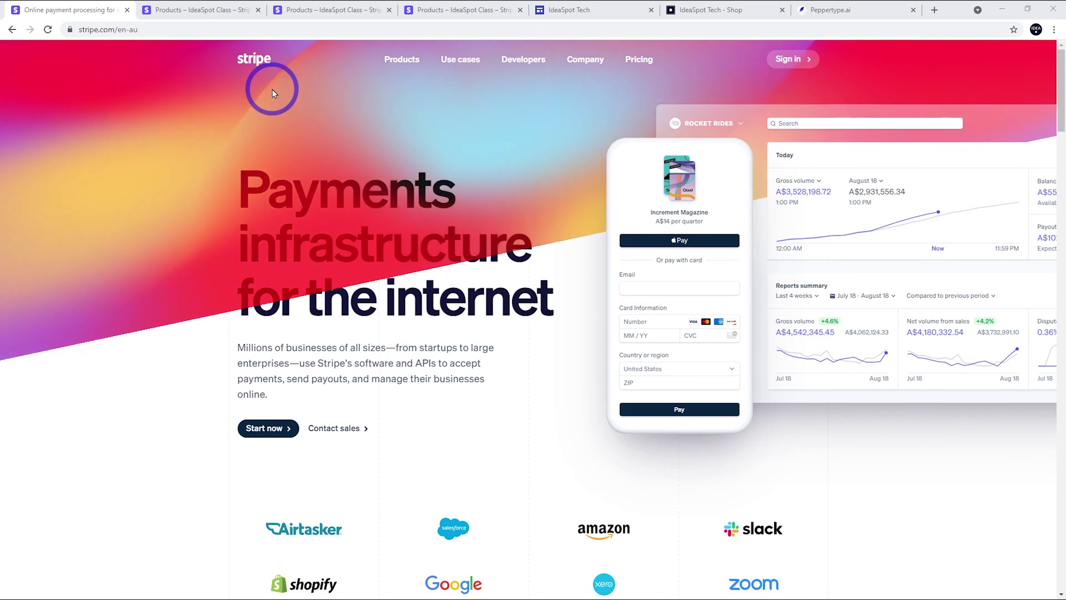
Open the Stripe Products dashboard and the Ideaspot Cap product's details page.
{"action": "left_click", "coordinate": [198, 10]}
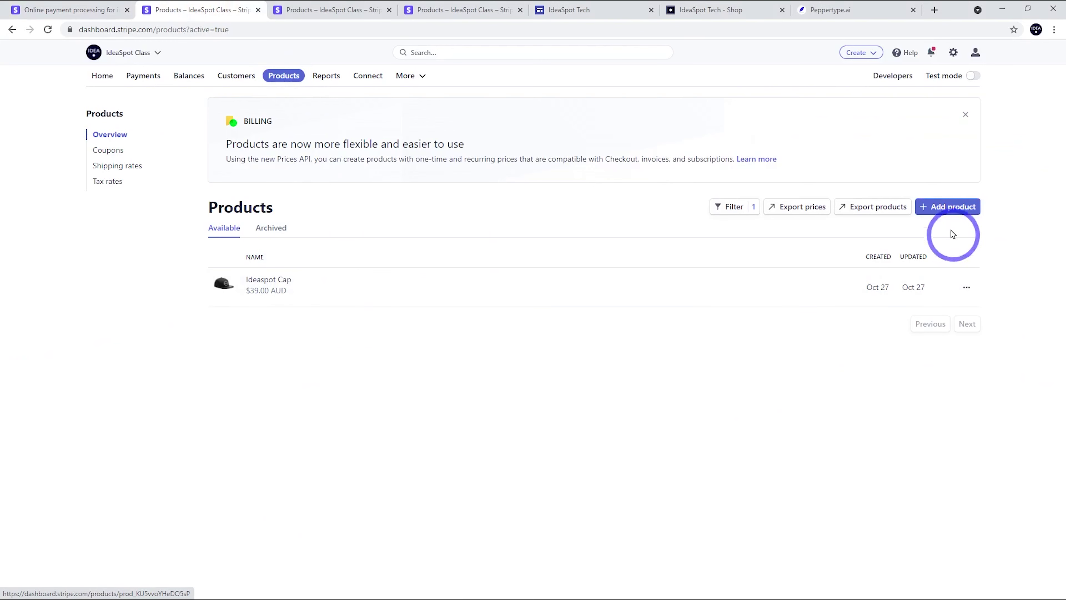
{"action": "left_click", "coordinate": [365, 14]}
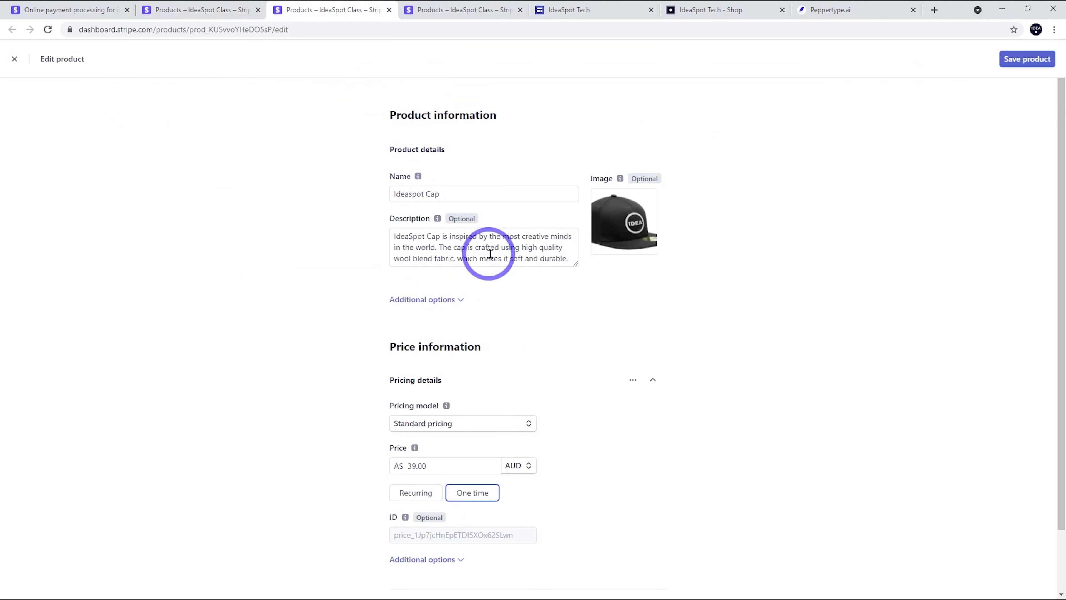
{"action": "mouse_move", "coordinate": [629, 229]}
{"action": "scroll", "coordinate": [588, 294], "scroll_direction": "down", "scroll_amount": 2}
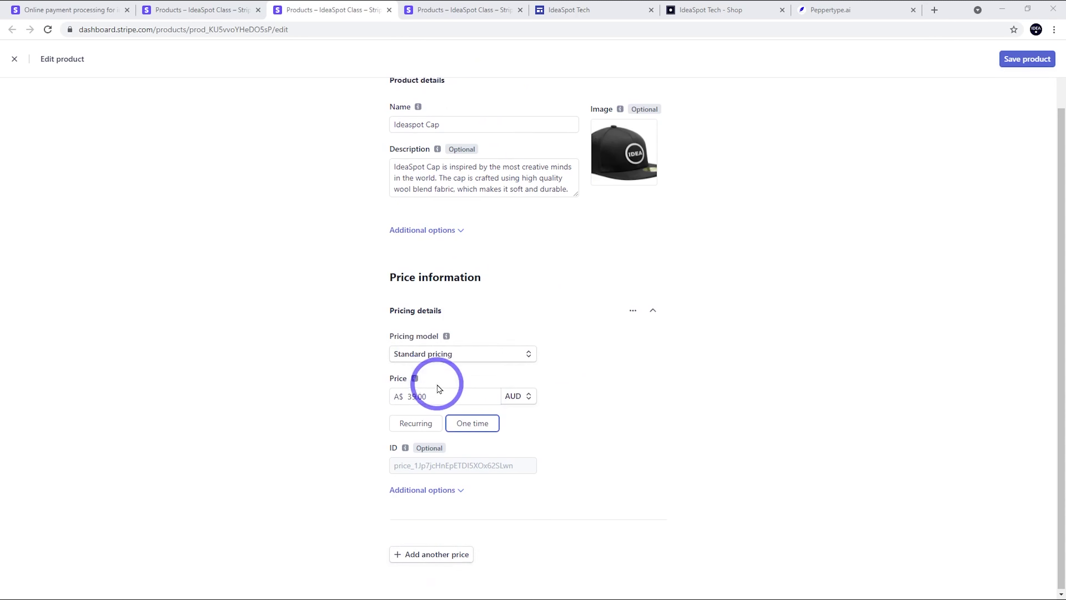
{"action": "scroll", "coordinate": [438, 321], "scroll_direction": "up", "scroll_amount": 1}
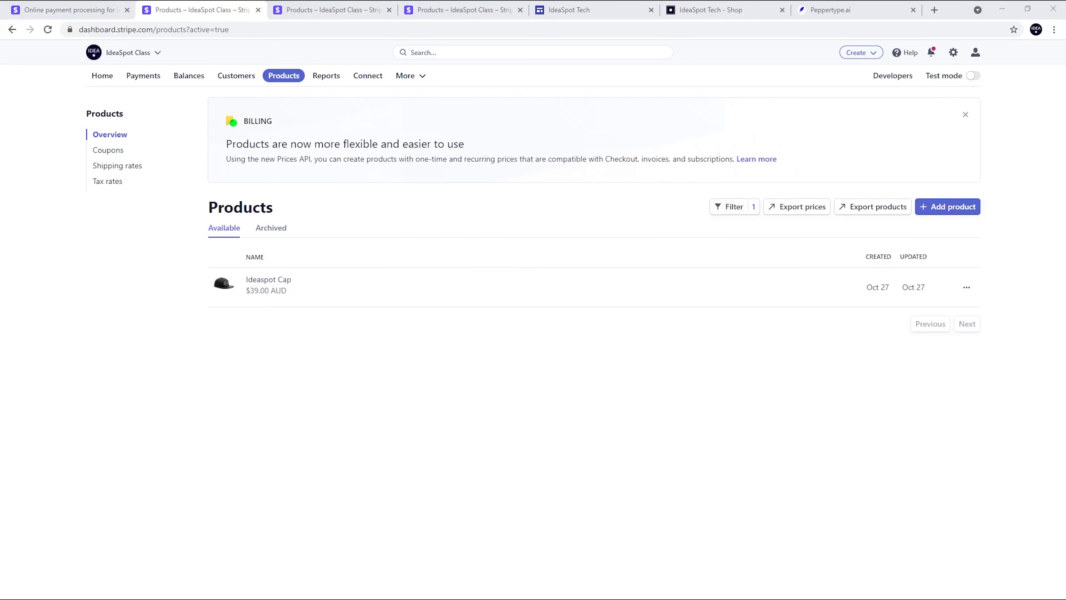
{"action": "left_click", "coordinate": [338, 288]}
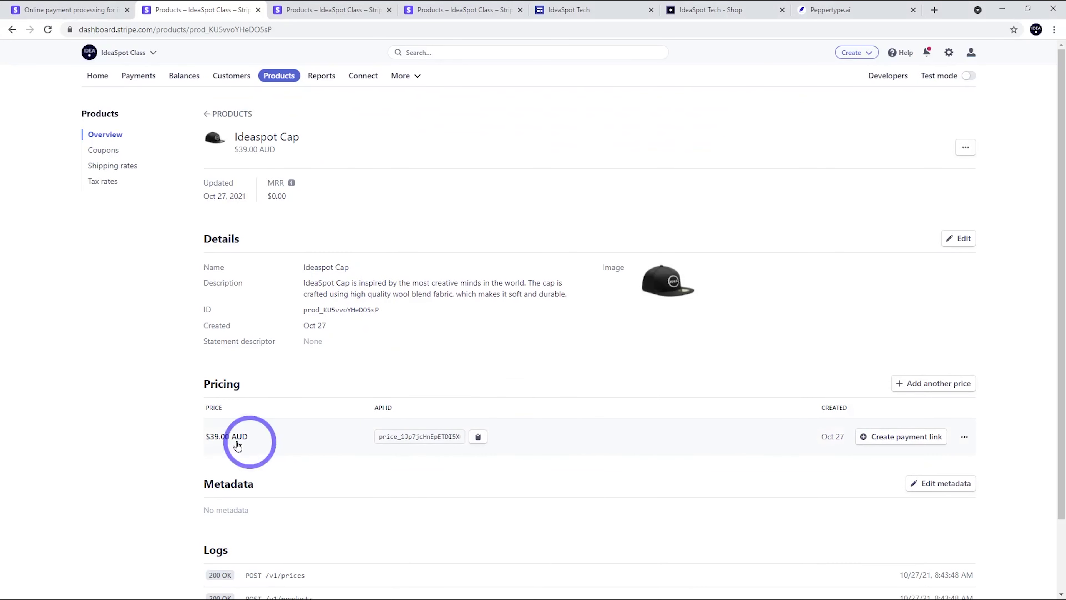
Set up a $39.00 payment link with adjustable quantity, billing and shipping addresses, shipping to US and Canada.
{"action": "left_click", "coordinate": [889, 437]}
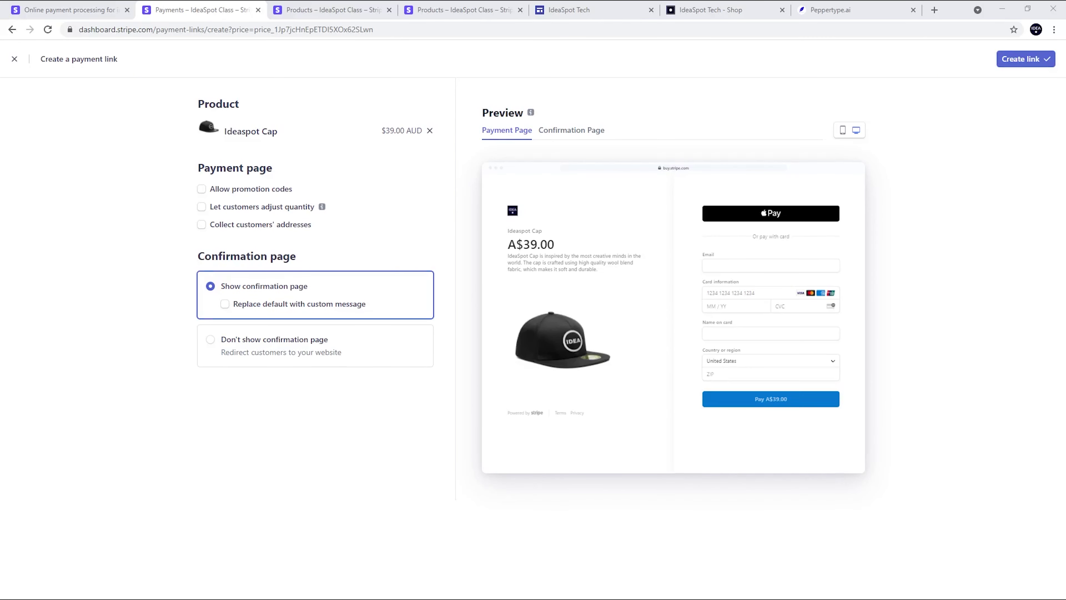
{"action": "left_click", "coordinate": [201, 207]}
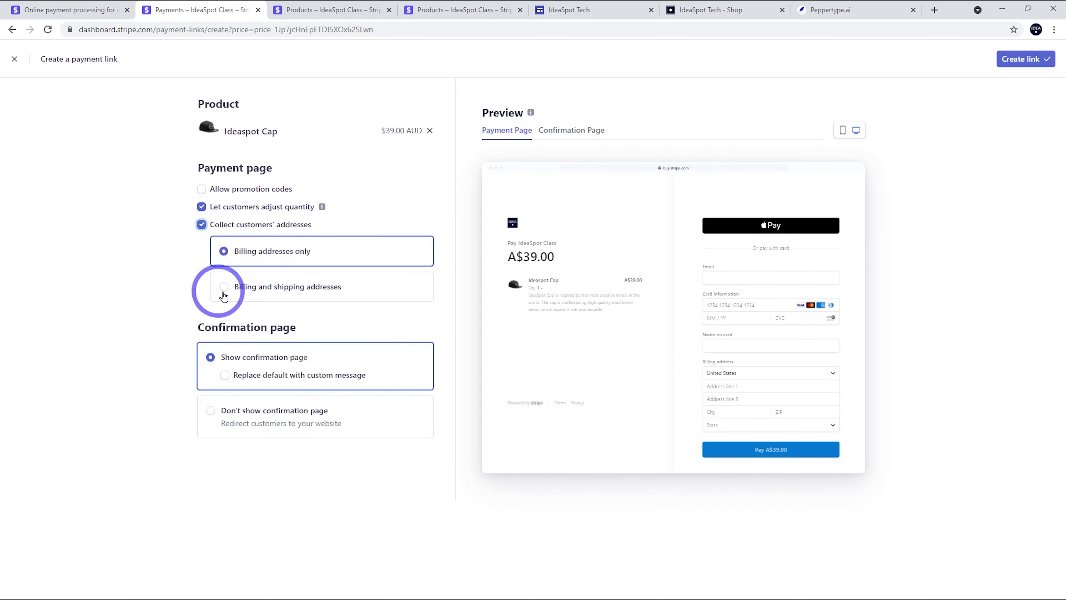
{"action": "left_click", "coordinate": [243, 285]}
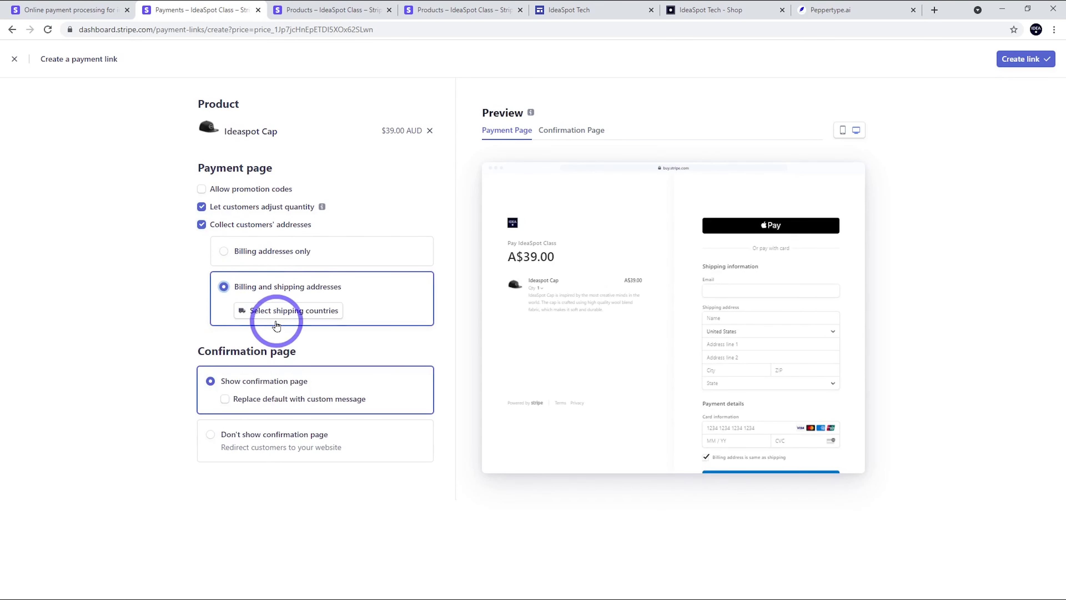
{"action": "left_click", "coordinate": [270, 316]}
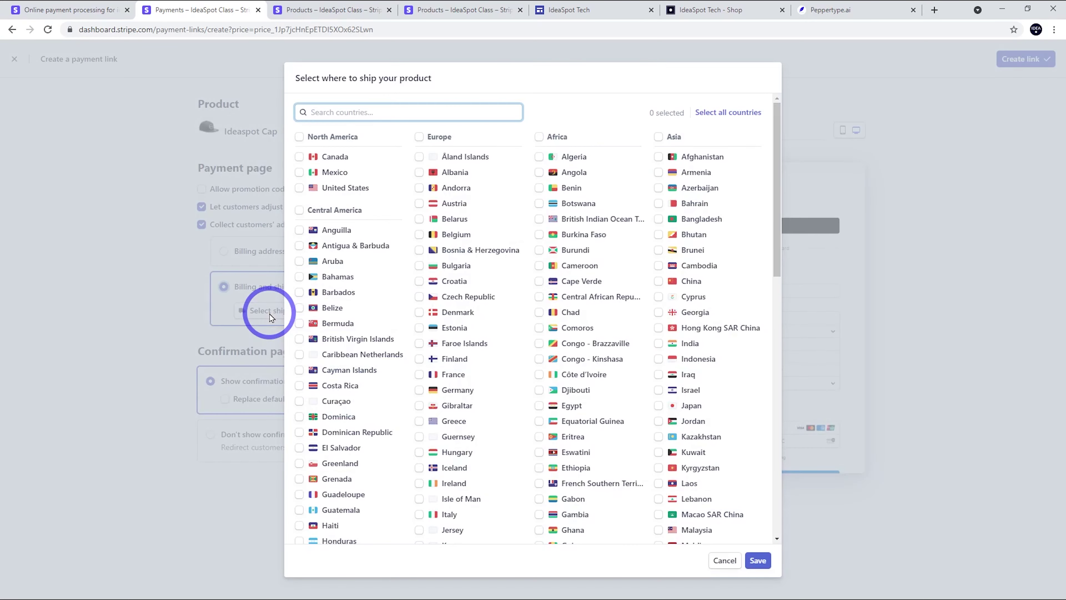
{"action": "left_click", "coordinate": [23, 316]}
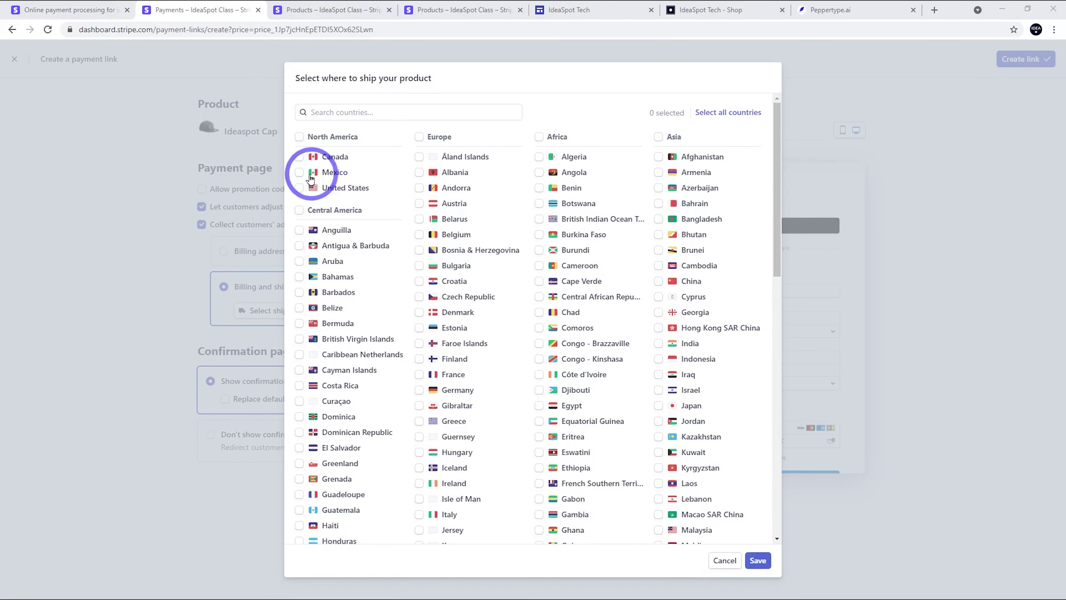
{"action": "left_click", "coordinate": [298, 188]}
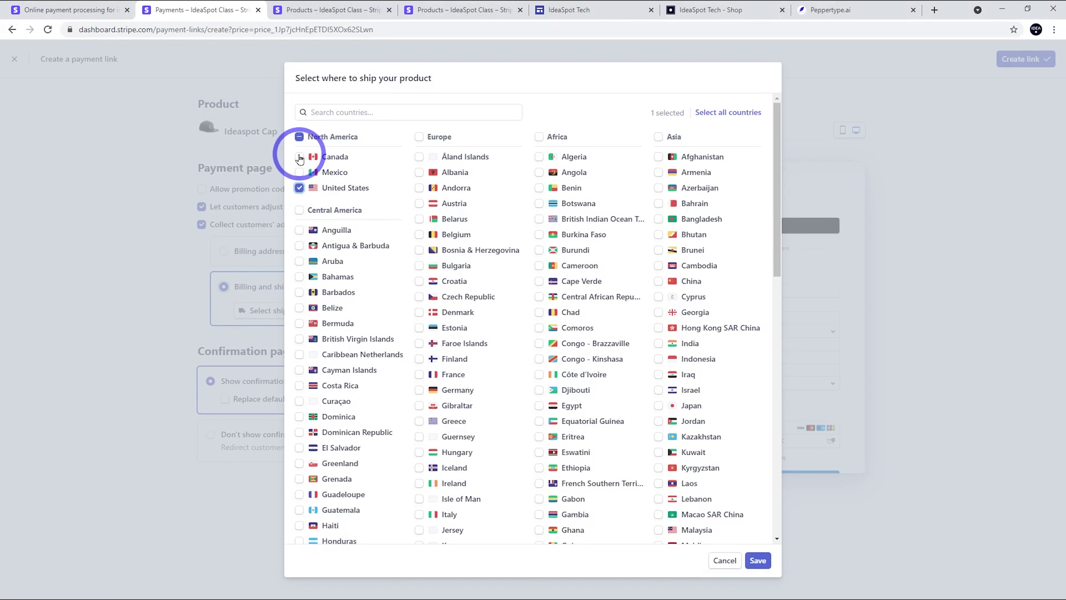
{"action": "left_click", "coordinate": [299, 157]}
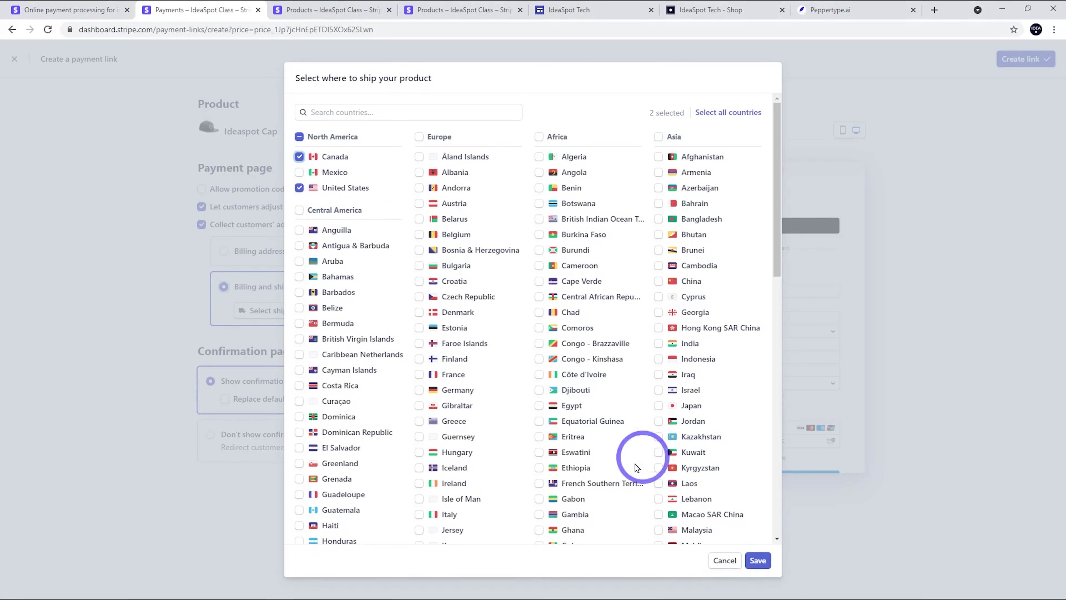
{"action": "left_click", "coordinate": [770, 563]}
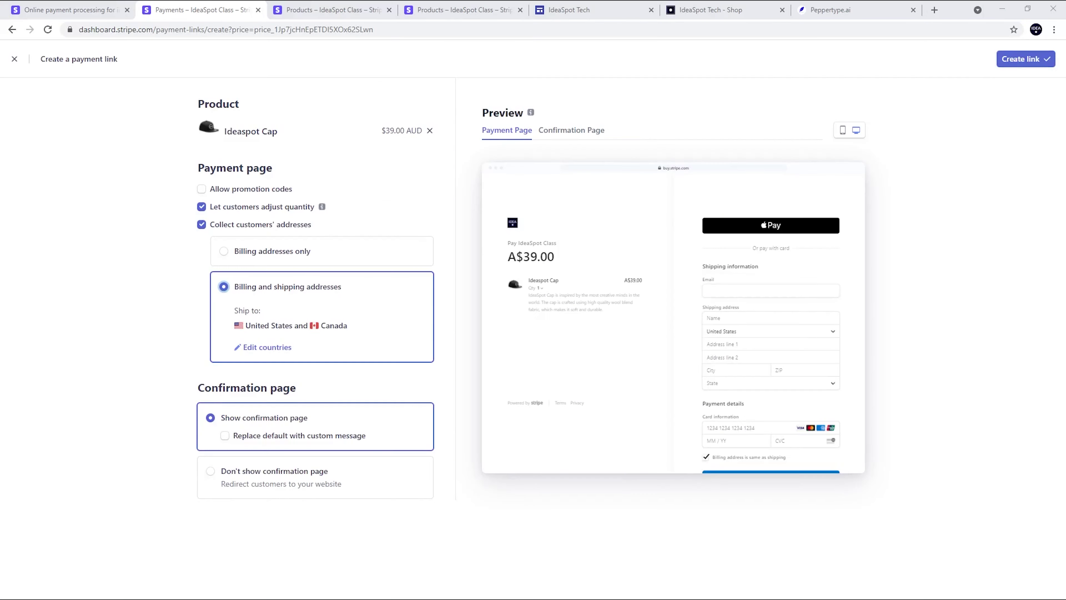
Create the payment link, copy it, and return to the IdeaSpot Tech site editor.
{"action": "left_click", "coordinate": [1024, 64]}
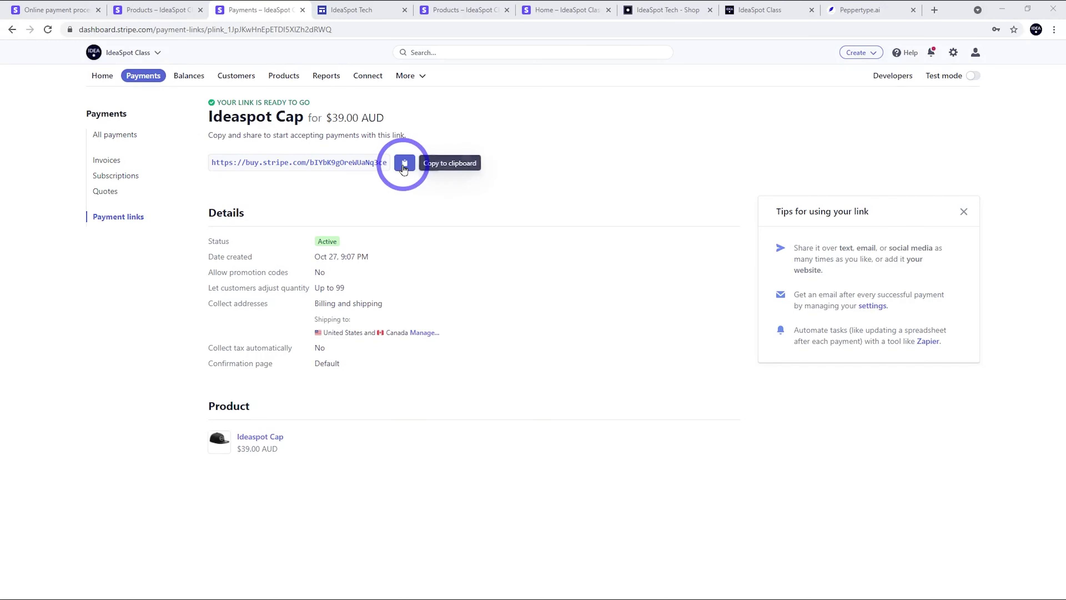
{"action": "left_click", "coordinate": [401, 171]}
{"action": "left_click", "coordinate": [384, 9]}
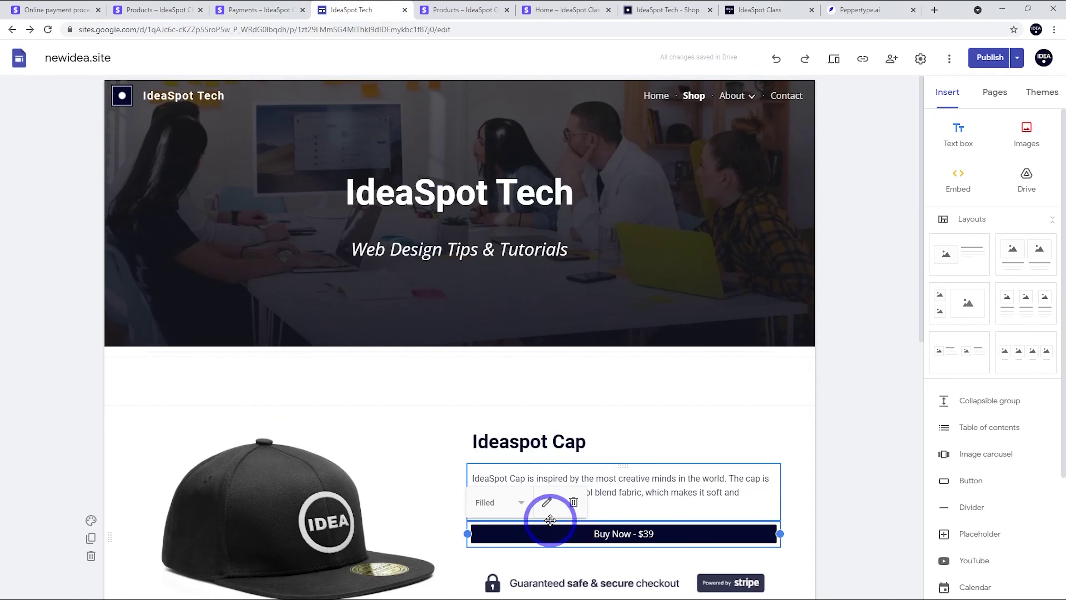
Replace the Buy Now - $39 button's Page: About link with the pasted Stripe payment link.
{"action": "left_click", "coordinate": [545, 502]}
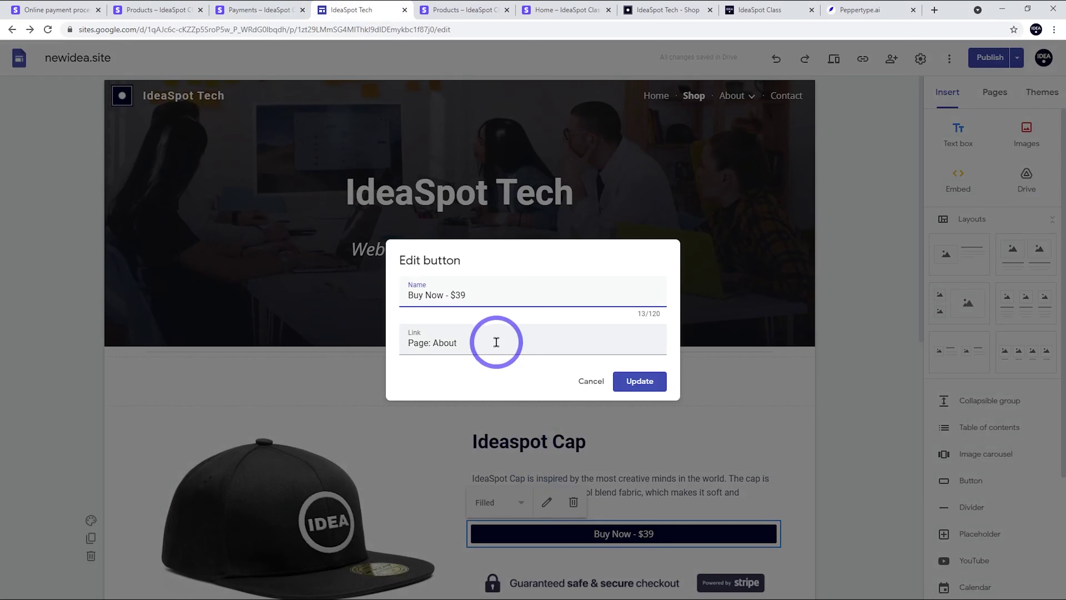
{"action": "left_click_drag", "start_coordinate": [495, 340], "coordinate": [342, 353]}
{"action": "key", "text": "ctrl+v"}
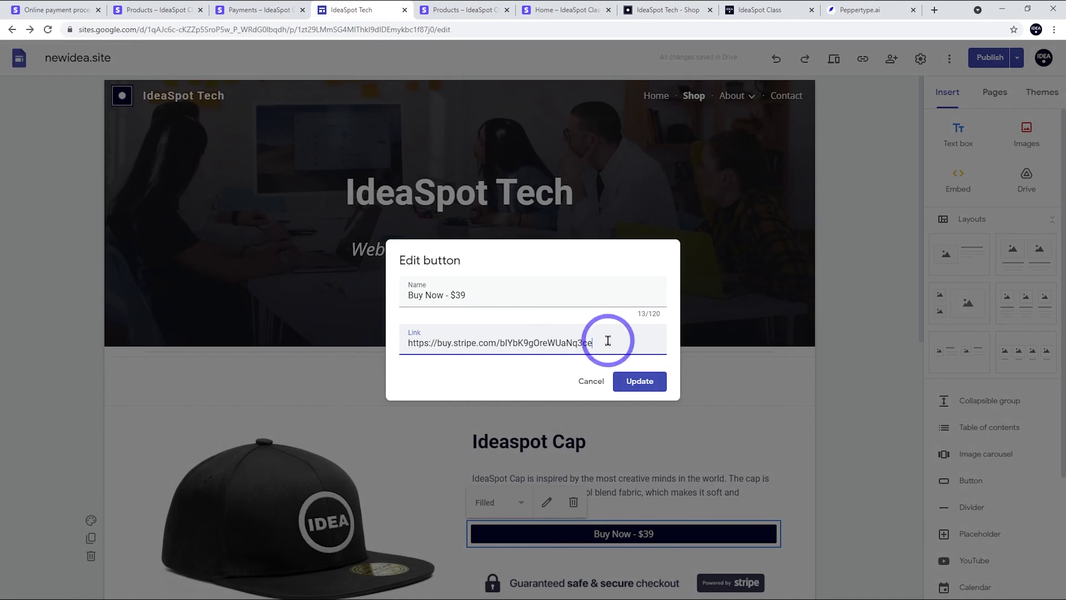
{"action": "left_click", "coordinate": [635, 380]}
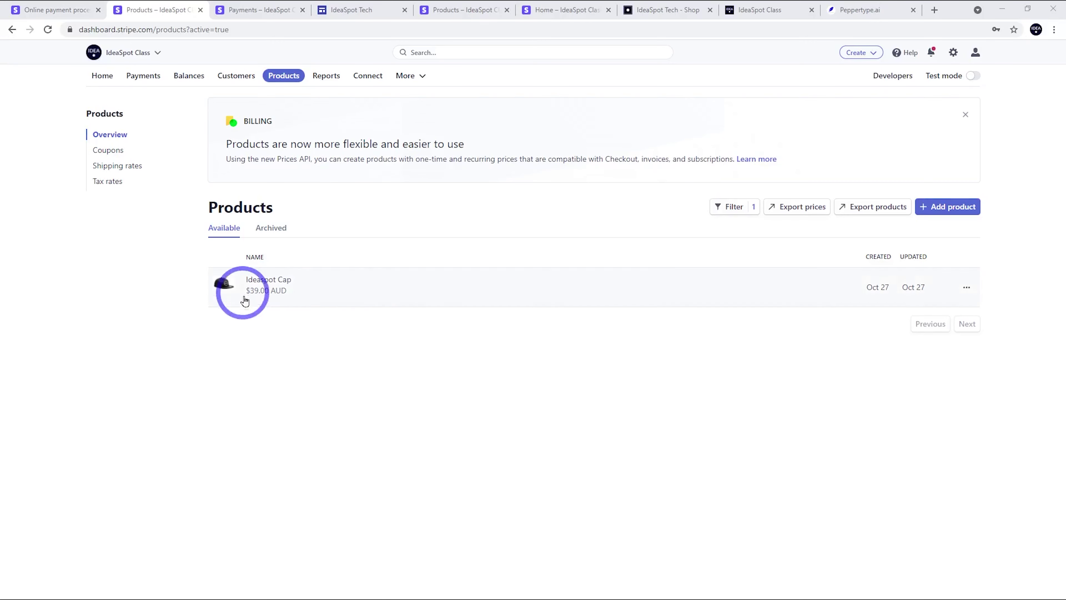
Open the Ideaspot Cap product's details in Stripe.
{"action": "left_click", "coordinate": [311, 290]}
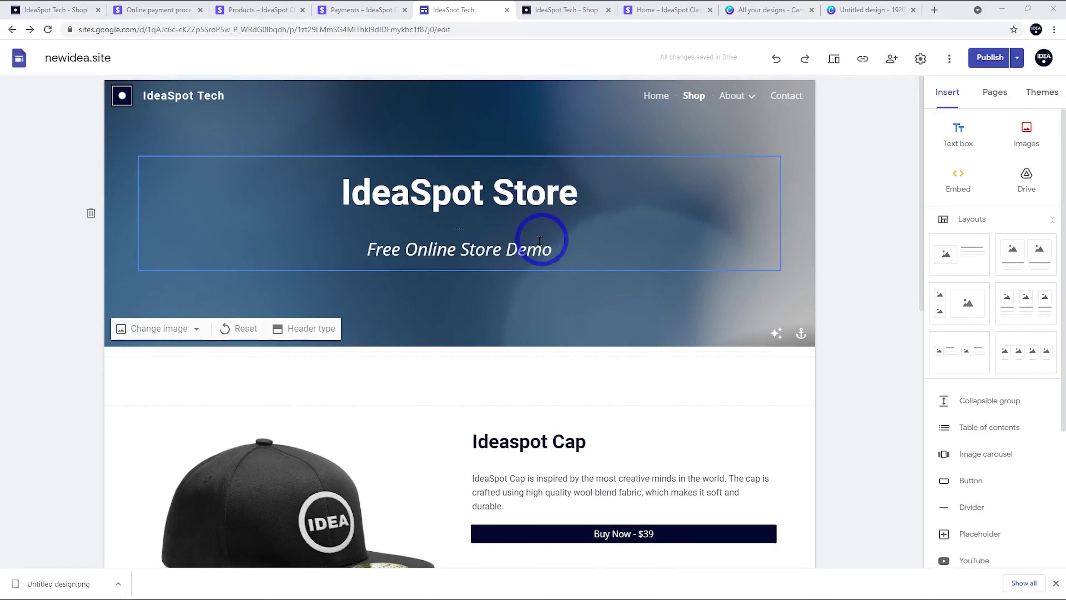
Scroll the shop page to review the IdeaSpot Store header and Ideaspot Cap section.
{"action": "scroll", "coordinate": [728, 327], "scroll_direction": "down", "scroll_amount": 4}
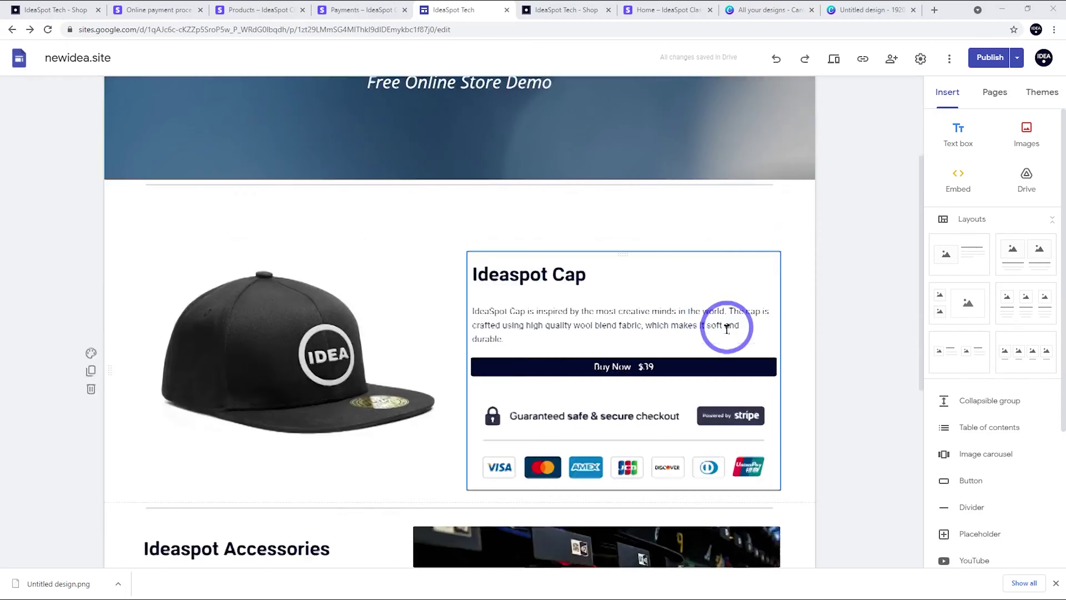
{"action": "scroll", "coordinate": [623, 331], "scroll_direction": "up", "scroll_amount": 4}
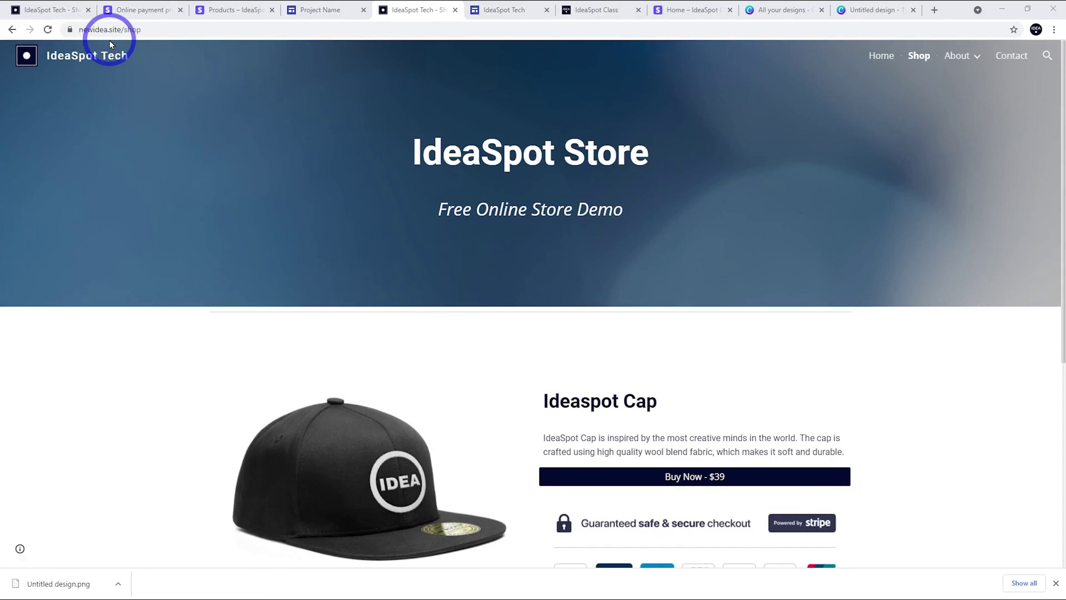
{"action": "left_click", "coordinate": [326, 12]}
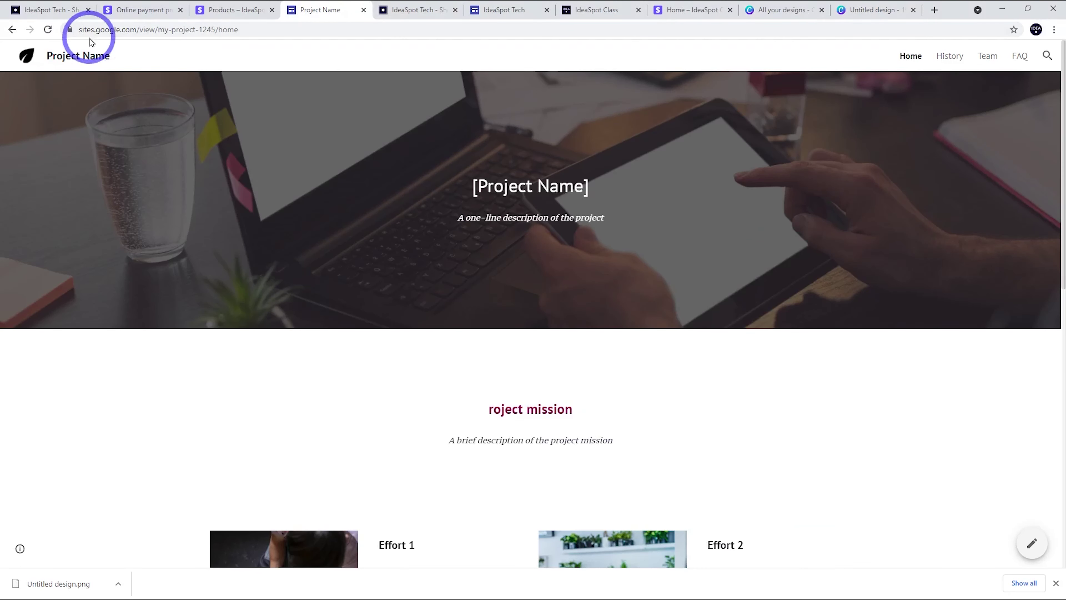
{"action": "left_click", "coordinate": [405, 12]}
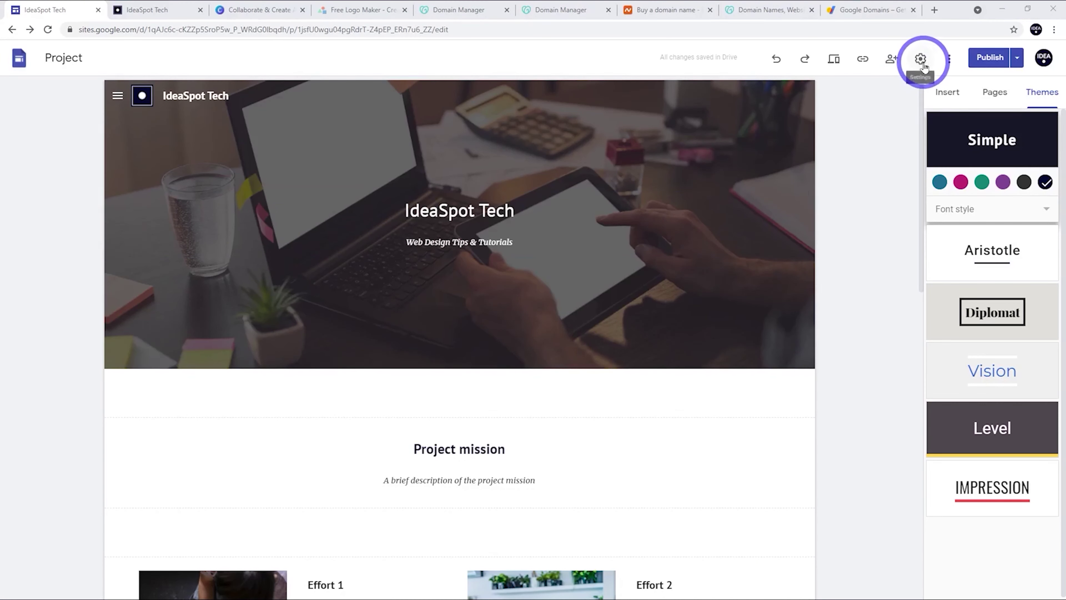
Begin custom domain setup in the site settings, then switch to the Namecheap domain page.
{"action": "left_click", "coordinate": [920, 63]}
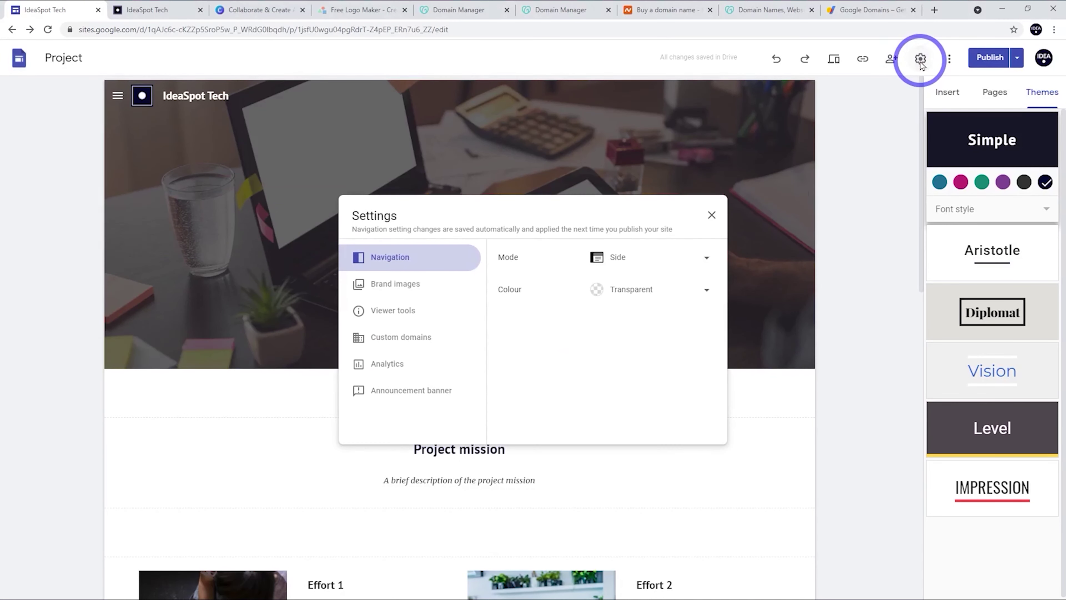
{"action": "left_click", "coordinate": [396, 339]}
{"action": "left_click", "coordinate": [687, 293]}
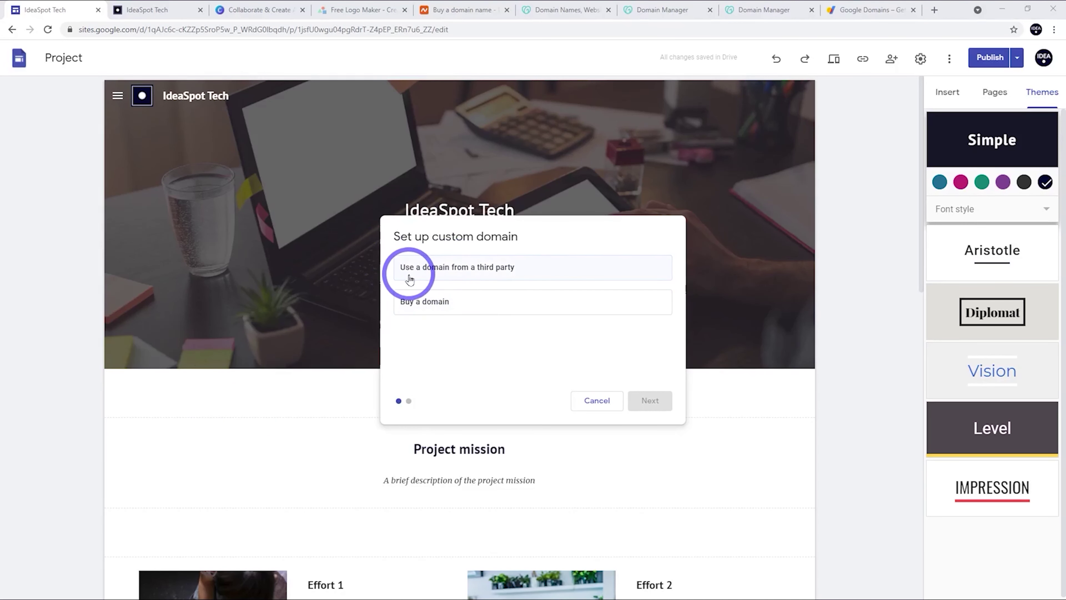
{"action": "left_click", "coordinate": [453, 10]}
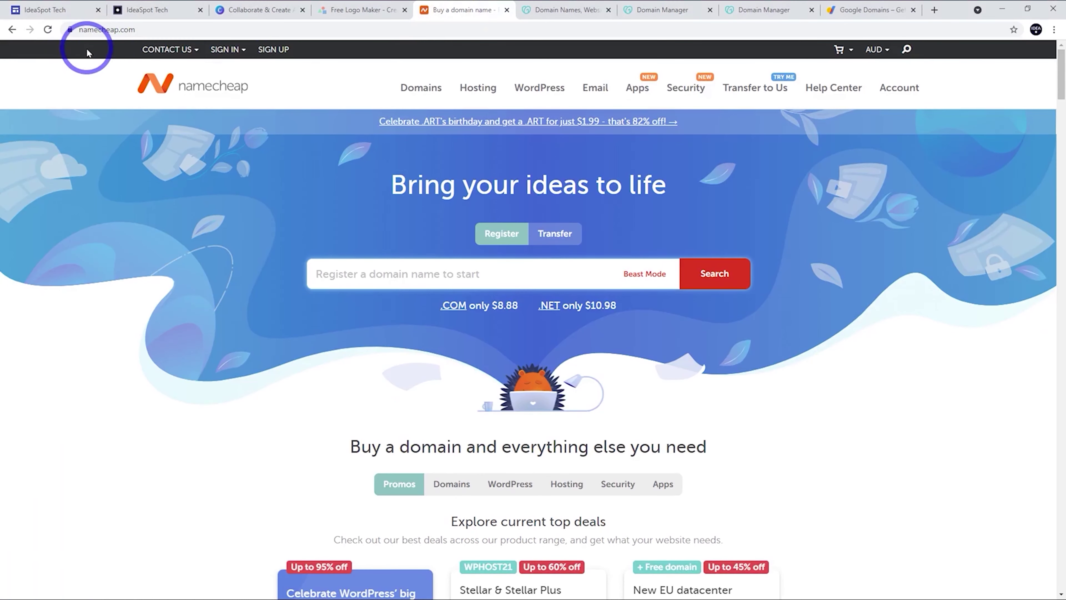
Switch from Namecheap to the GoDaddy domain registrar page.
{"action": "left_click", "coordinate": [564, 11]}
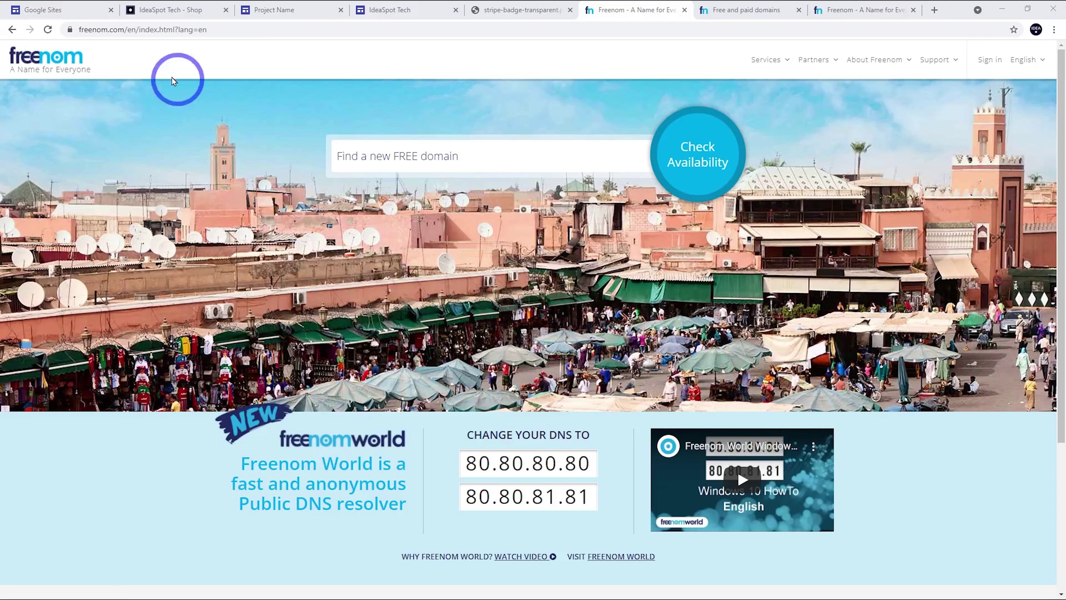
Open Freenom's Free and paid domains page comparing .TK, .ML, .GA, .CF and .GQ.
{"action": "left_click", "coordinate": [759, 5]}
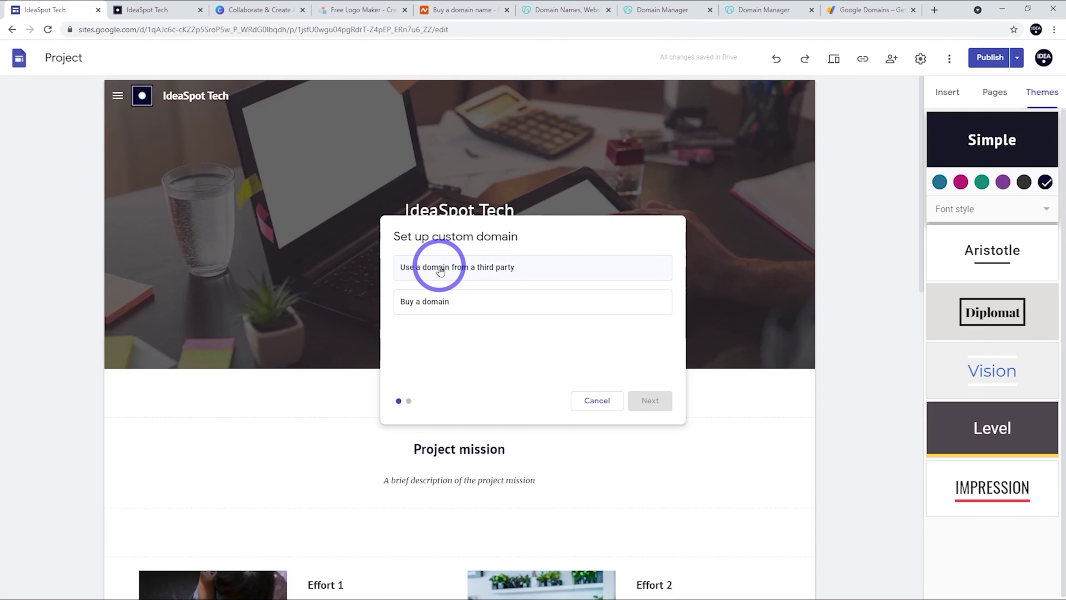
Choose a third-party domain, paste newidea.site, and proceed to ownership verification.
{"action": "left_click", "coordinate": [441, 267]}
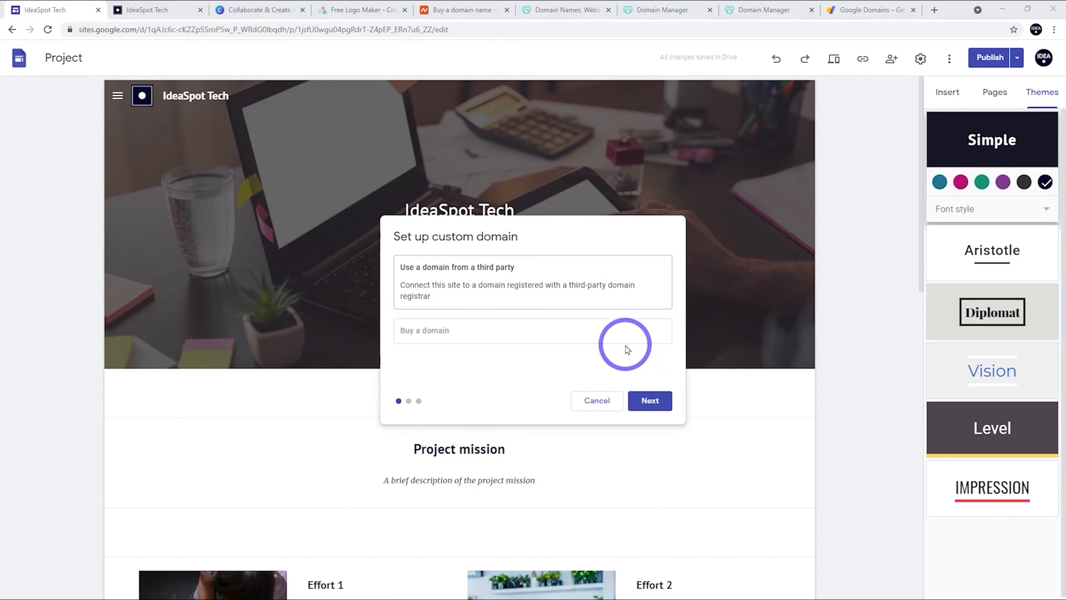
{"action": "left_click", "coordinate": [649, 400]}
{"action": "left_click", "coordinate": [486, 297]}
{"action": "key", "text": "ctrl+v"}
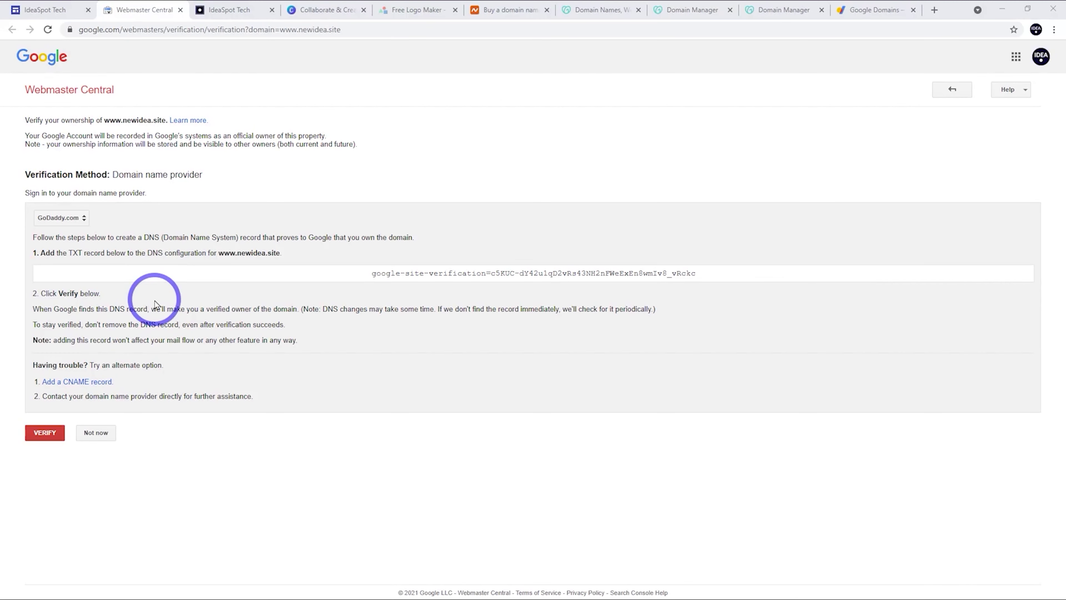
Keep GoDaddy.com as the domain provider and select the TXT verification record value.
{"action": "left_click", "coordinate": [63, 218]}
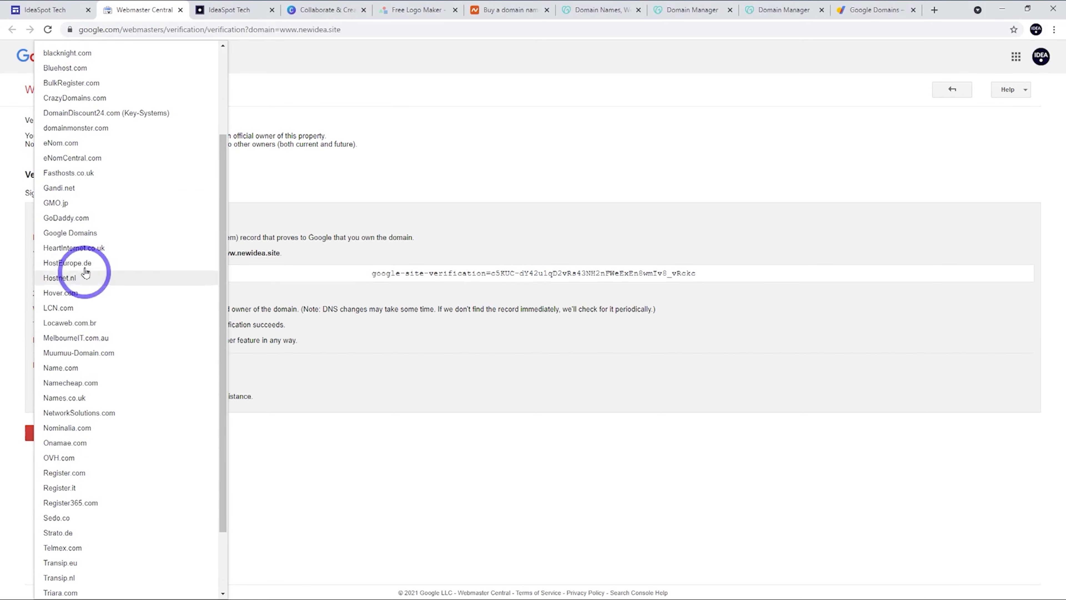
{"action": "left_click", "coordinate": [63, 217]}
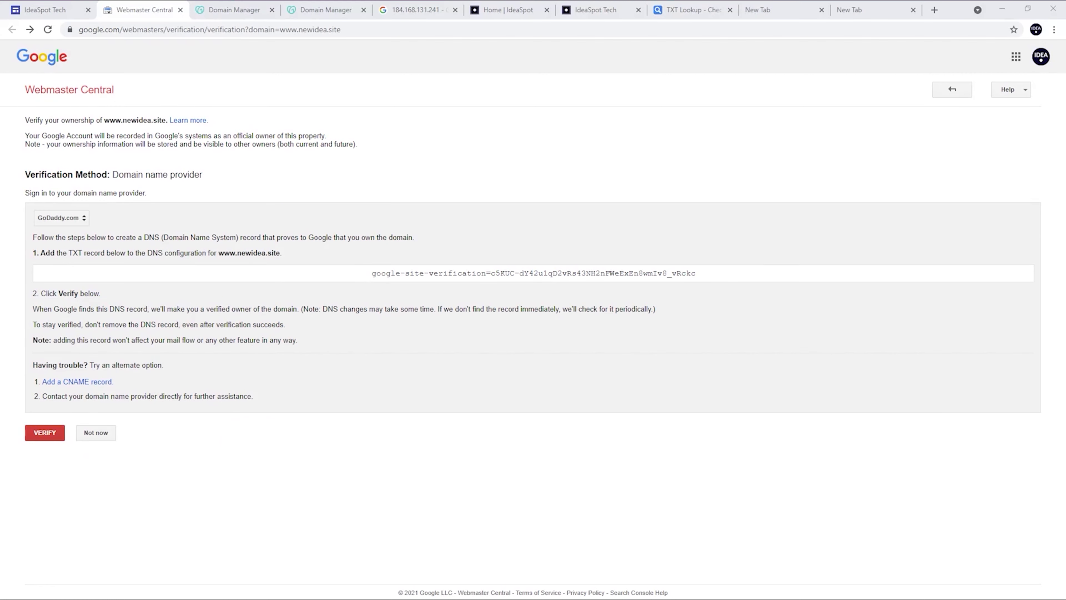
{"action": "left_click_drag", "start_coordinate": [722, 273], "coordinate": [381, 271]}
{"action": "key", "text": "ctrl+c"}
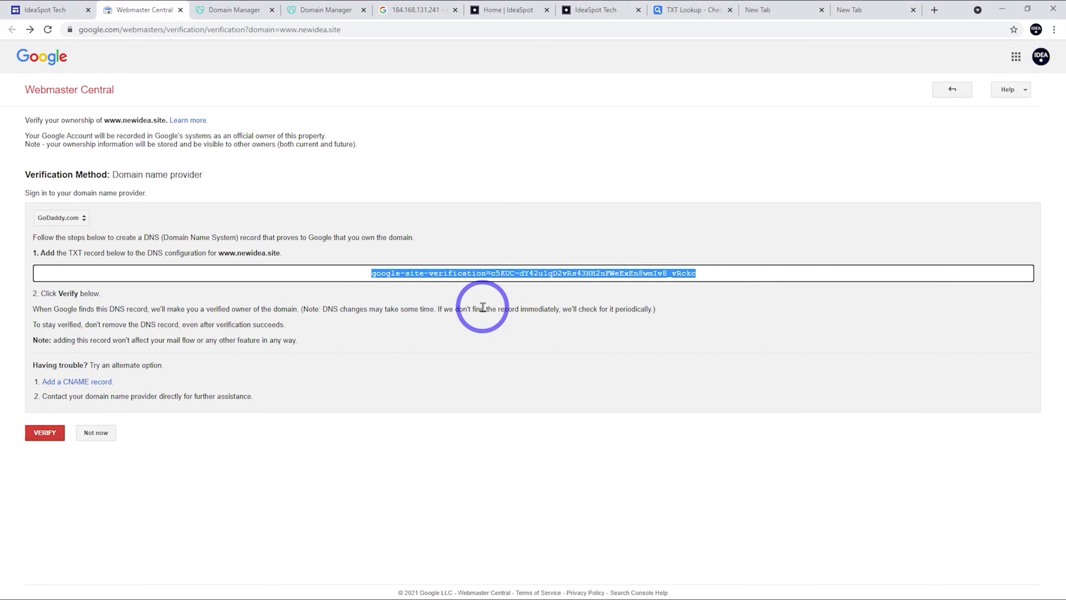
Open GoDaddy DNS management for newidea.site and start a new TXT record.
{"action": "left_click", "coordinate": [235, 10]}
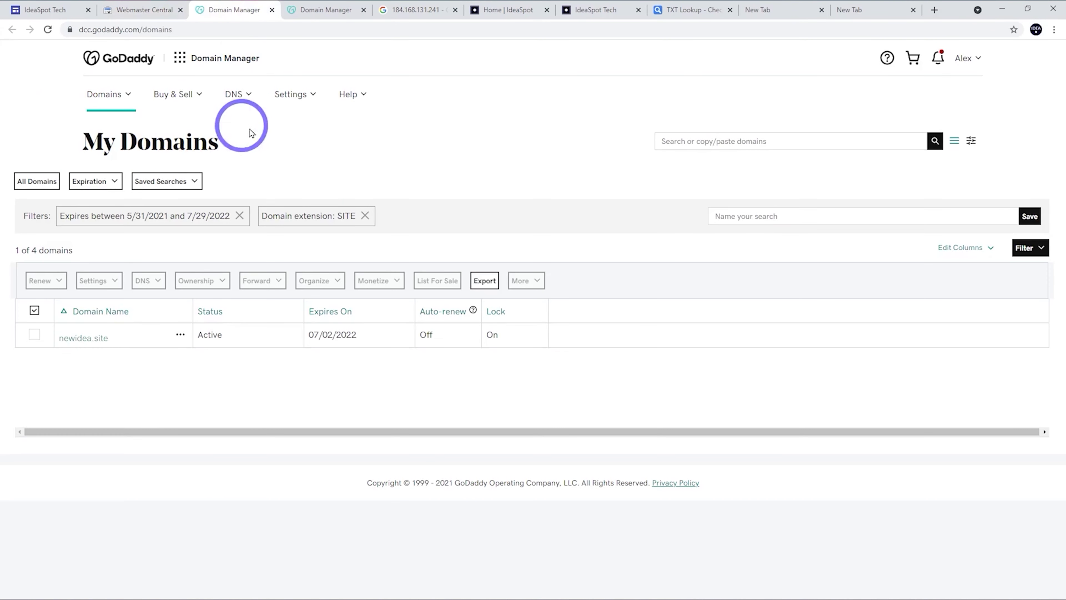
{"action": "left_click", "coordinate": [181, 334]}
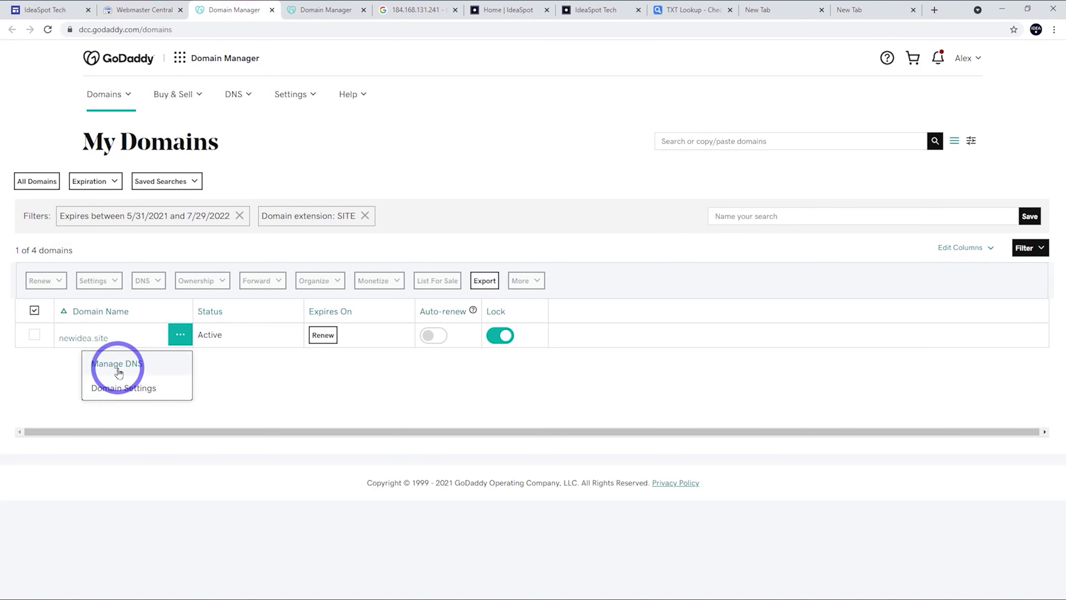
{"action": "left_click", "coordinate": [119, 369]}
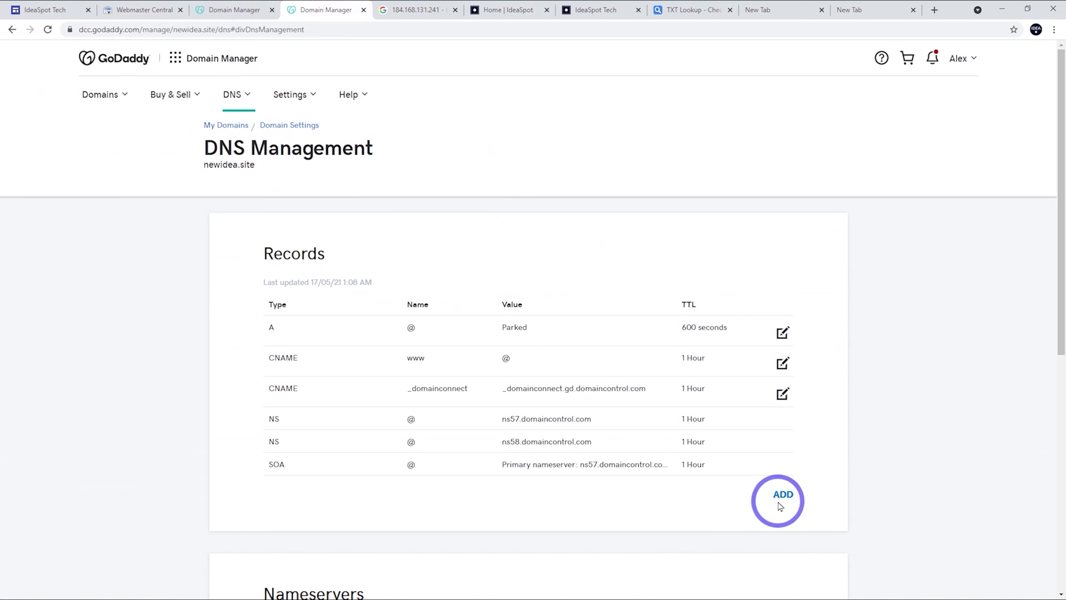
{"action": "left_click", "coordinate": [780, 504]}
{"action": "scroll", "coordinate": [362, 418], "scroll_direction": "down", "scroll_amount": 2}
{"action": "left_click", "coordinate": [361, 418]}
{"action": "left_click", "coordinate": [306, 503]}
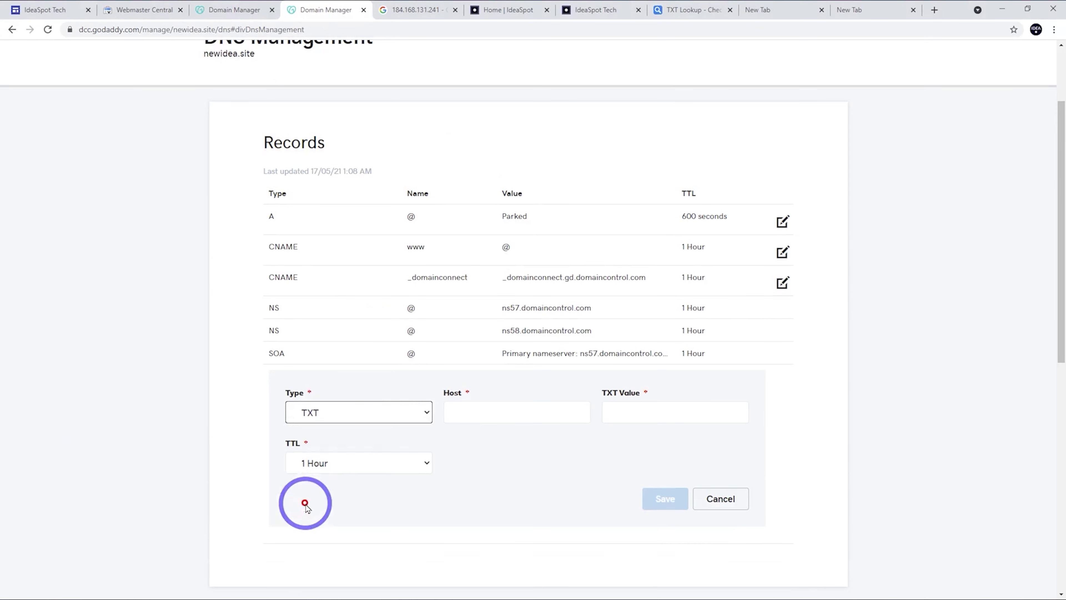
{"action": "left_click", "coordinate": [666, 412]}
{"action": "key", "text": "ctrl+v"}
{"action": "key", "text": "ctrl+a"}
{"action": "left_click", "coordinate": [139, 8]}
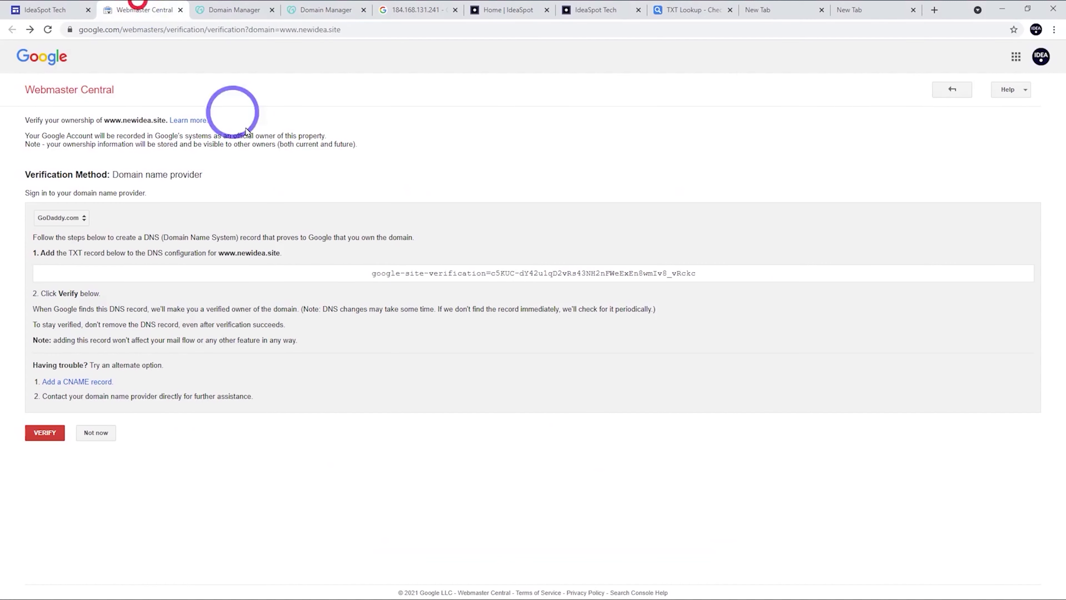
{"action": "triple_click", "coordinate": [462, 273]}
{"action": "left_click", "coordinate": [326, 9]}
{"action": "left_click", "coordinate": [647, 412]}
{"action": "left_click", "coordinate": [493, 411]}
{"action": "type", "text": "@"}
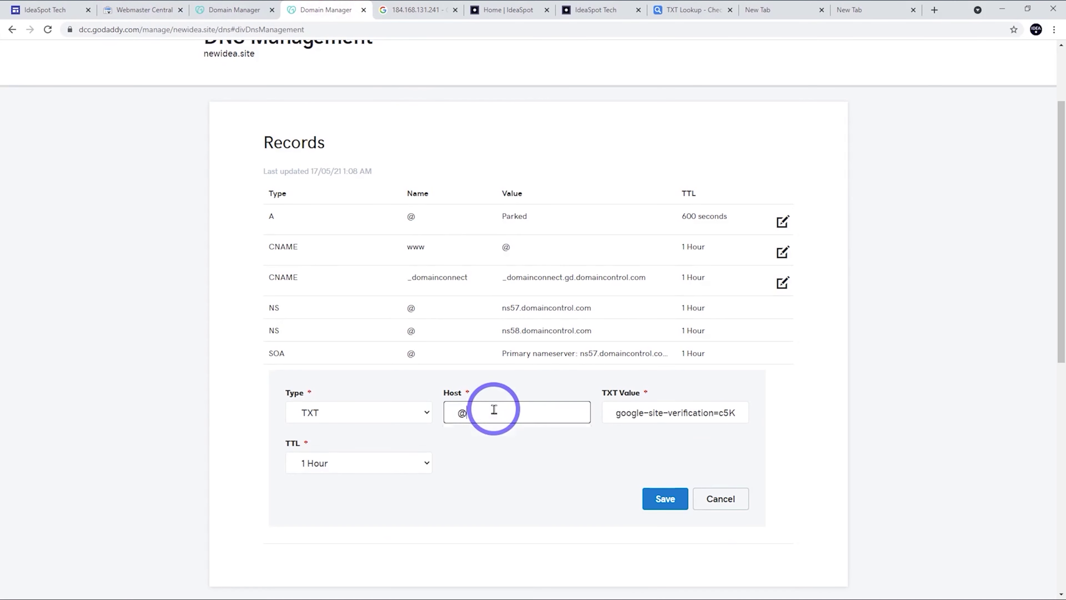
{"action": "left_click", "coordinate": [665, 498]}
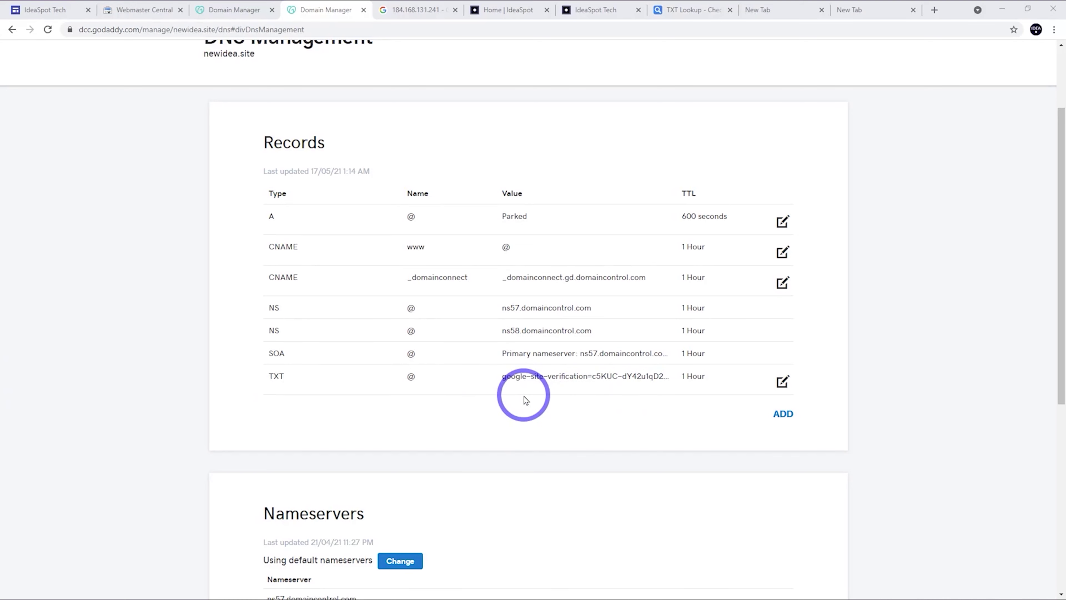
{"action": "key", "text": "ctrl+shift+Tab"}
{"action": "key", "text": "ctrl+shift+Tab"}
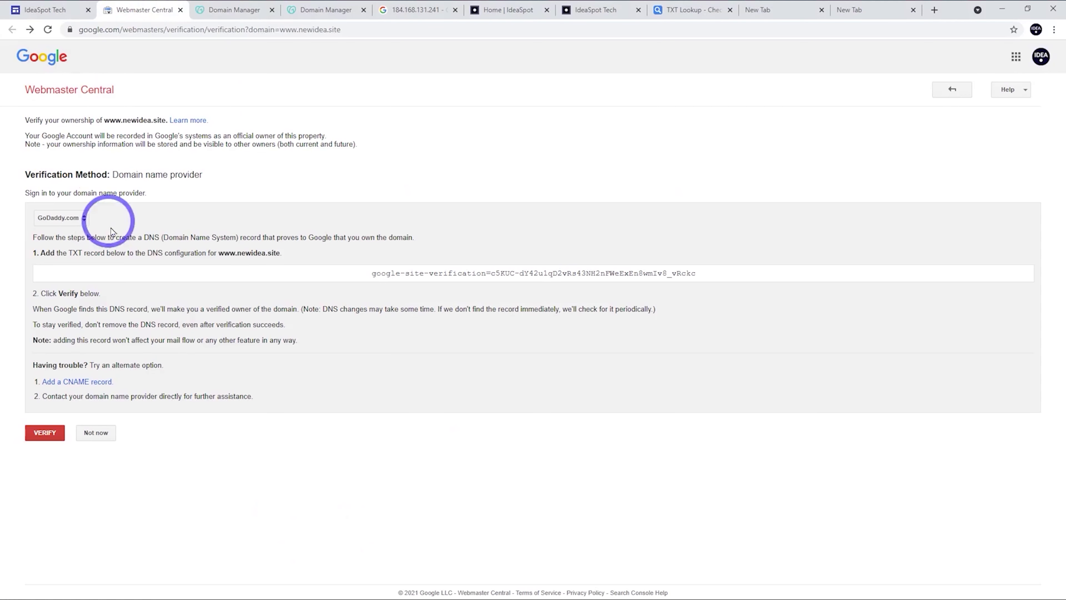
{"action": "left_click", "coordinate": [45, 437]}
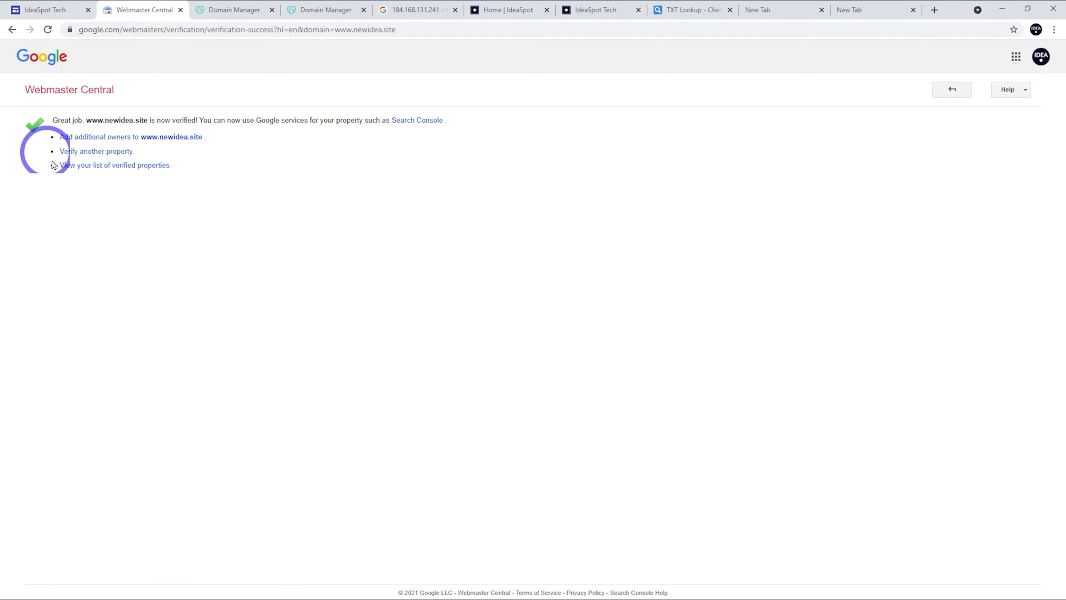
Restart custom domain setup in Google Sites using third-party domain newidea.site.
{"action": "key", "text": "ctrl+shift+Tab"}
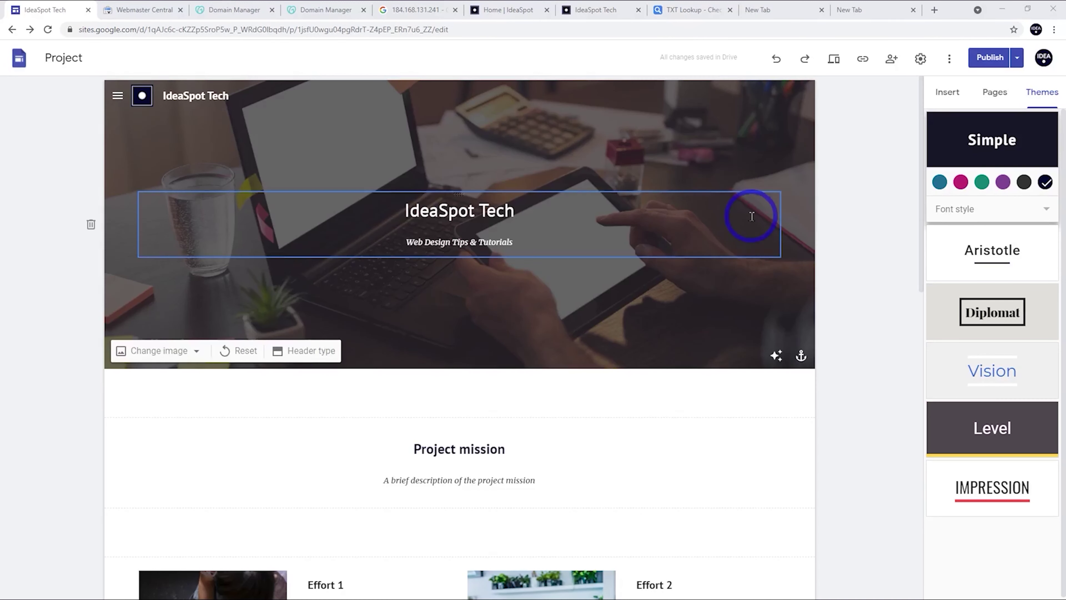
{"action": "left_click", "coordinate": [920, 60]}
{"action": "left_click", "coordinate": [397, 339]}
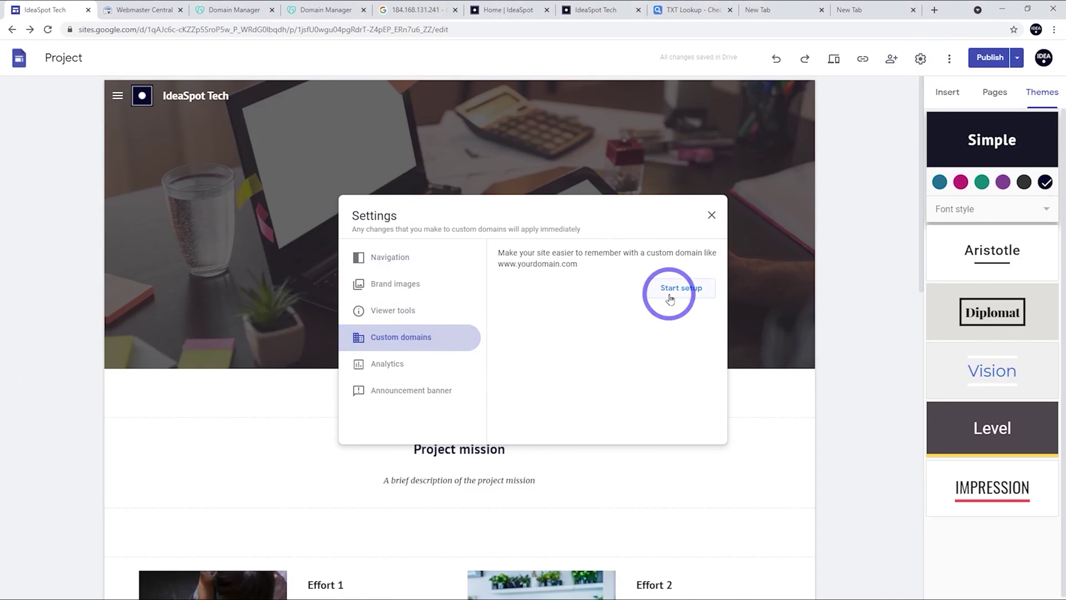
{"action": "left_click", "coordinate": [670, 289]}
{"action": "left_click", "coordinate": [410, 276]}
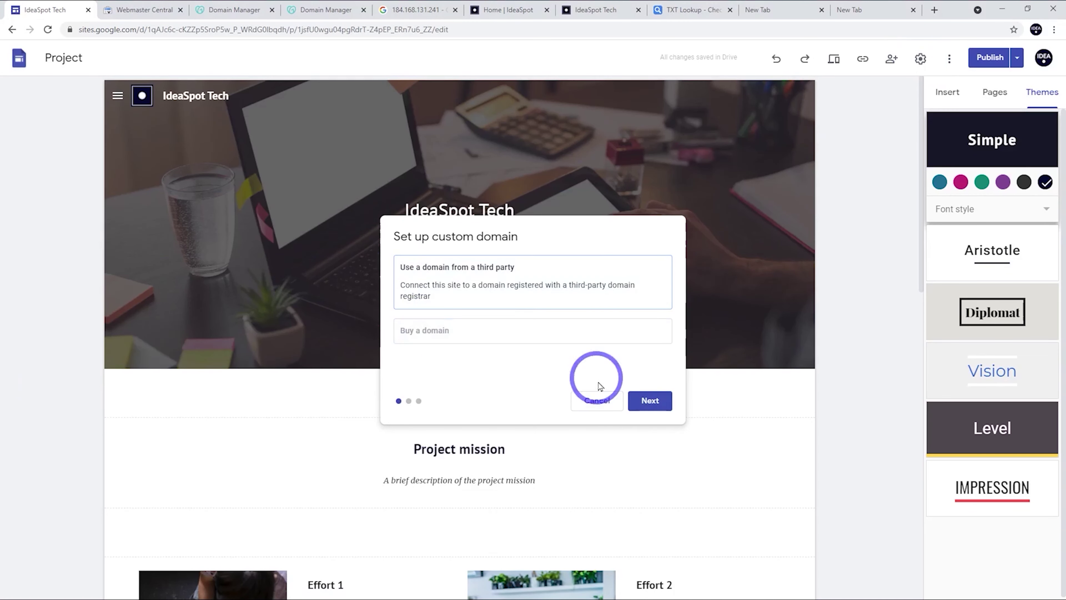
{"action": "left_click", "coordinate": [642, 400]}
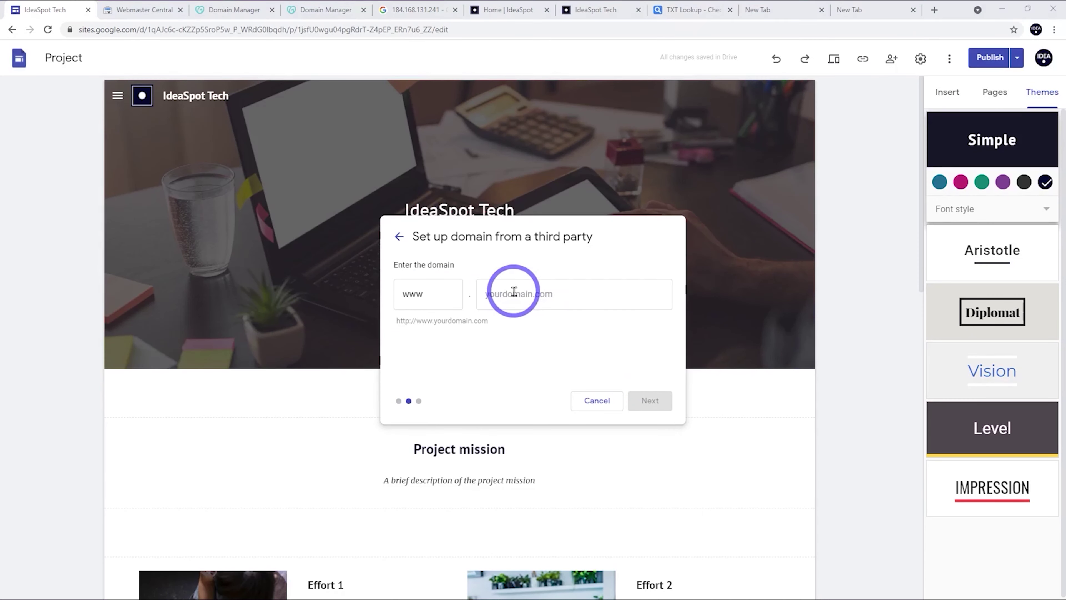
{"action": "type", "text": "newidea.site"}
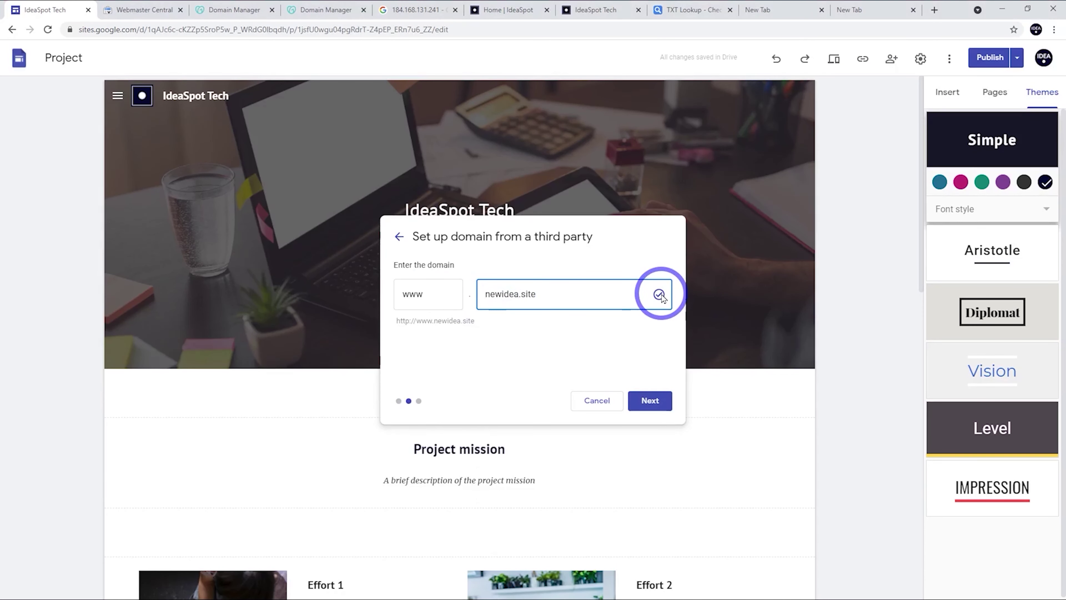
{"action": "left_click", "coordinate": [650, 401]}
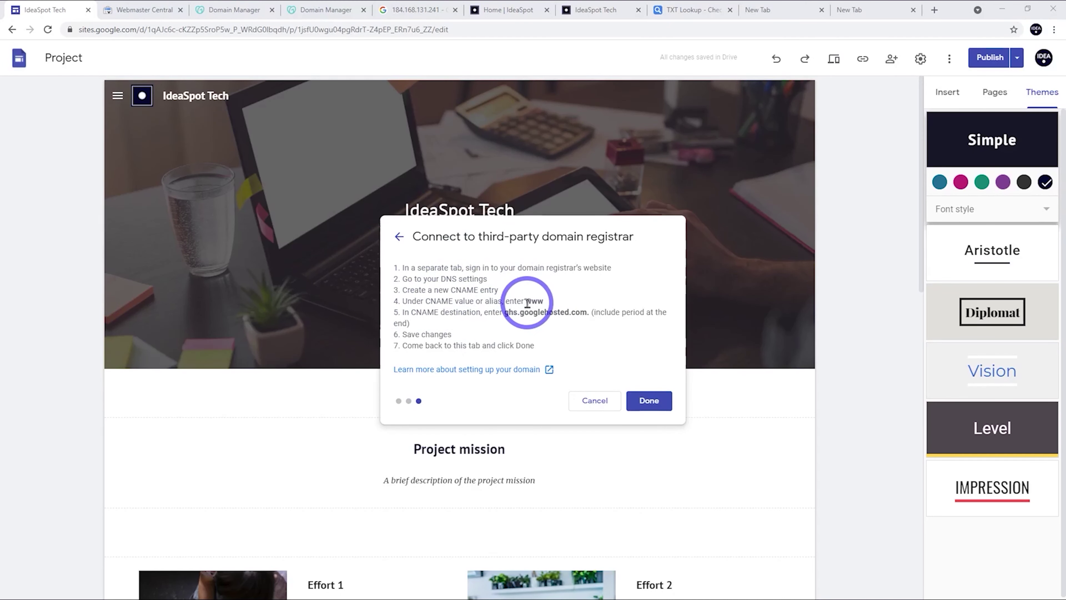
Copy the CNAME destination ghs.googlehosted.com.
{"action": "left_click_drag", "start_coordinate": [505, 311], "coordinate": [583, 311]}
{"action": "right_click", "coordinate": [583, 311]}
{"action": "left_click", "coordinate": [588, 316]}
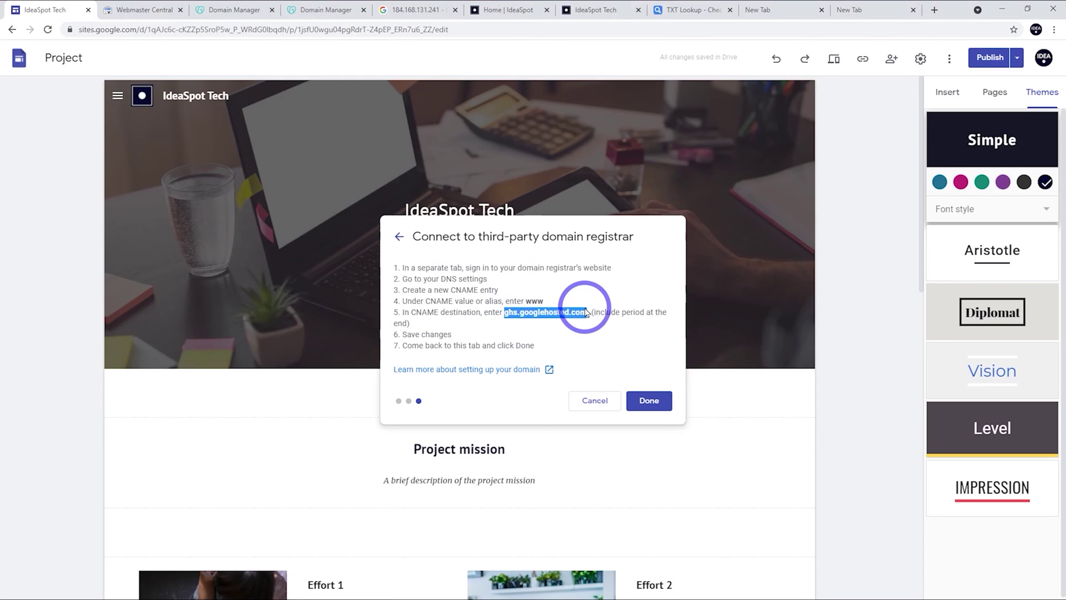
Add a GoDaddy CNAME record with host www pointing to ghs.googlehosted.com.
{"action": "left_click", "coordinate": [226, 6]}
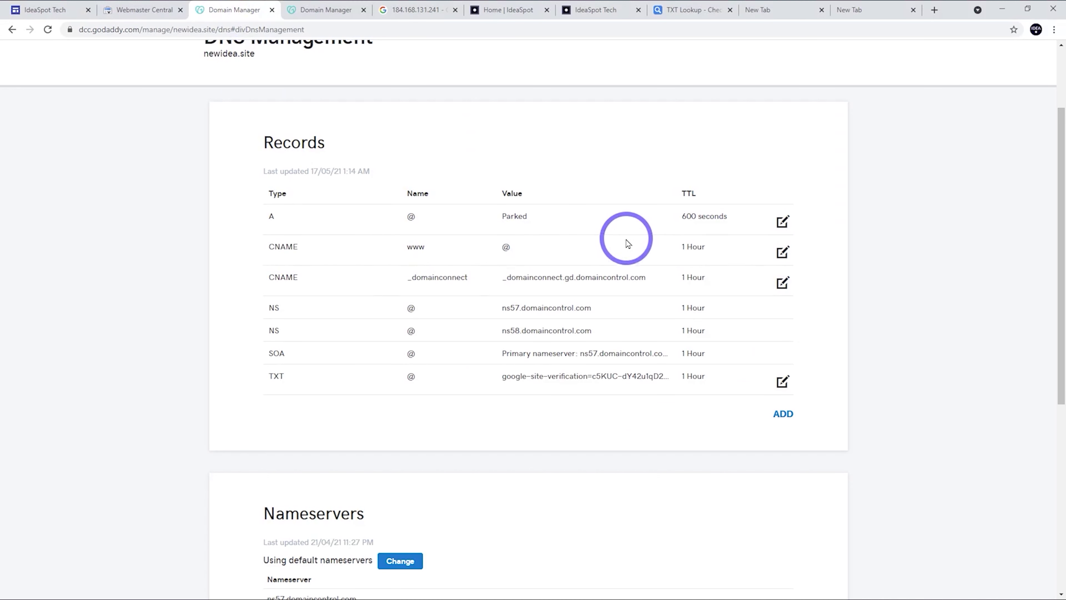
{"action": "left_click", "coordinate": [782, 414]}
{"action": "left_click", "coordinate": [340, 443]}
{"action": "left_click", "coordinate": [314, 502]}
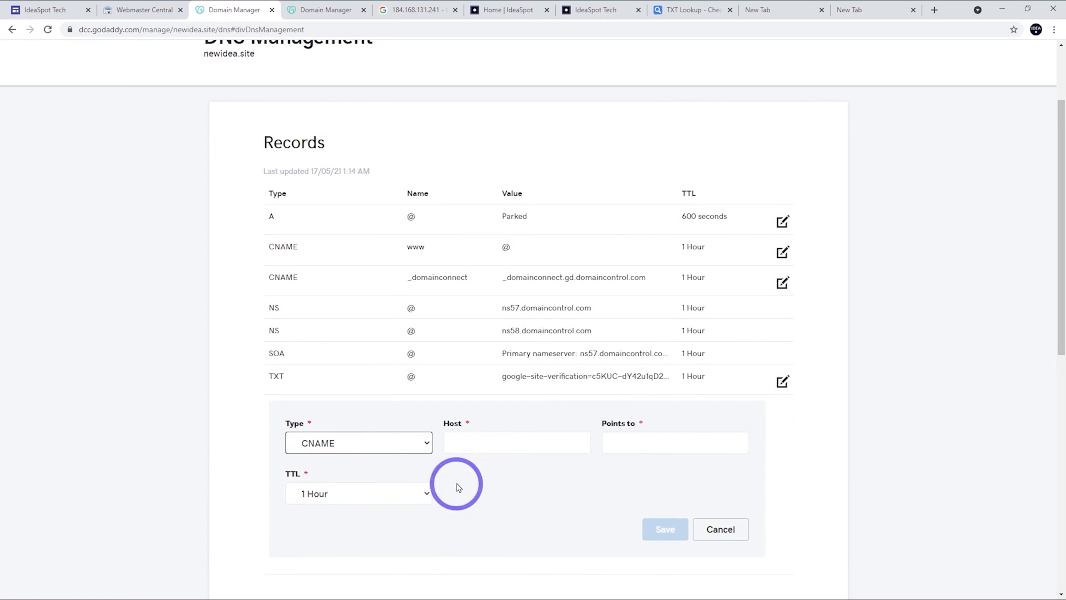
{"action": "left_click", "coordinate": [468, 441]}
{"action": "type", "text": "www"}
{"action": "left_click", "coordinate": [685, 443]}
{"action": "type", "text": "ghs.googlehosted.com"}
{"action": "left_click", "coordinate": [665, 529]}
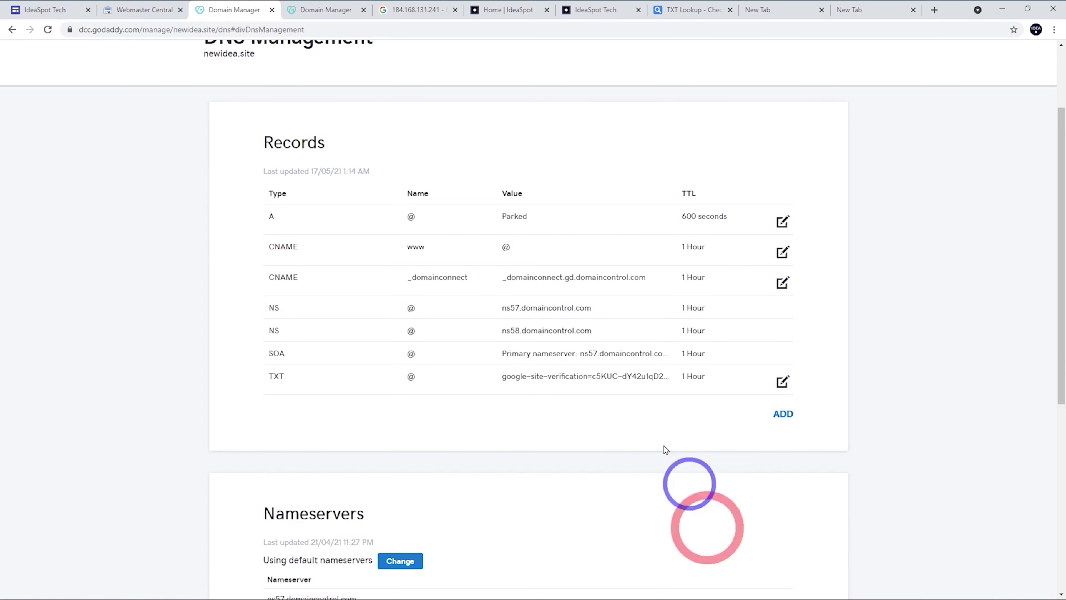
Change the existing www CNAME destination from @ to ghs.googlehosted.com and save.
{"action": "left_click", "coordinate": [782, 252]}
{"action": "double_click", "coordinate": [470, 311]}
{"action": "key", "text": "ctrl+v"}
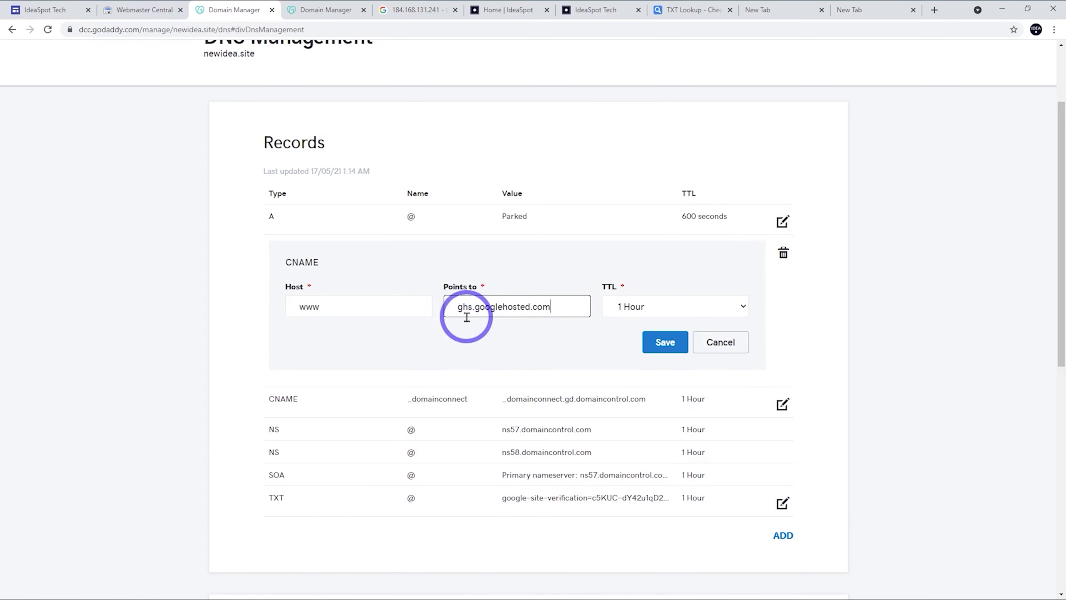
{"action": "left_click", "coordinate": [666, 342]}
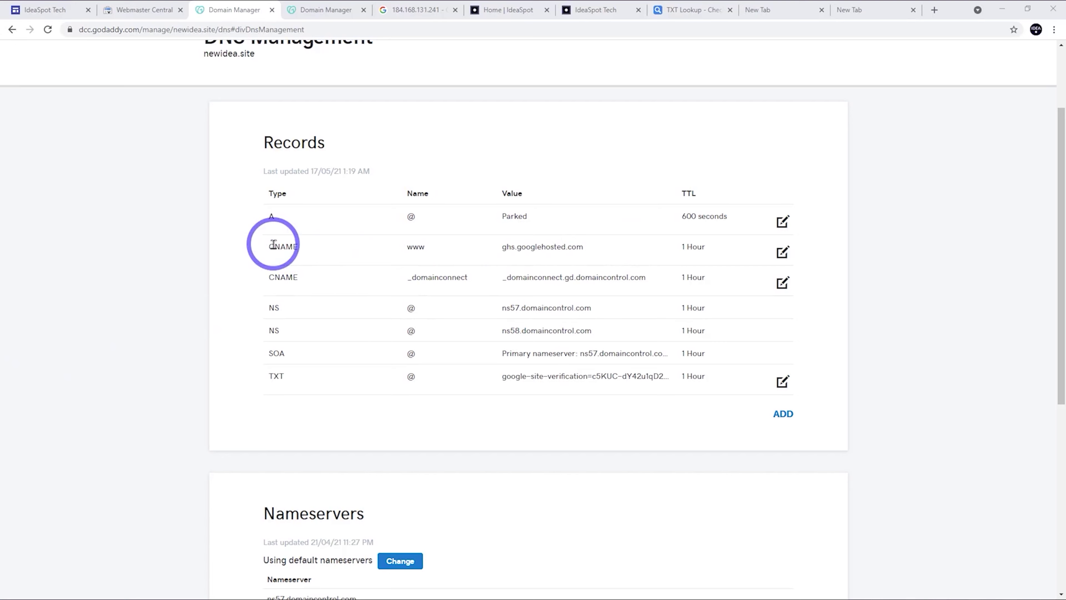
{"action": "left_click", "coordinate": [46, 9]}
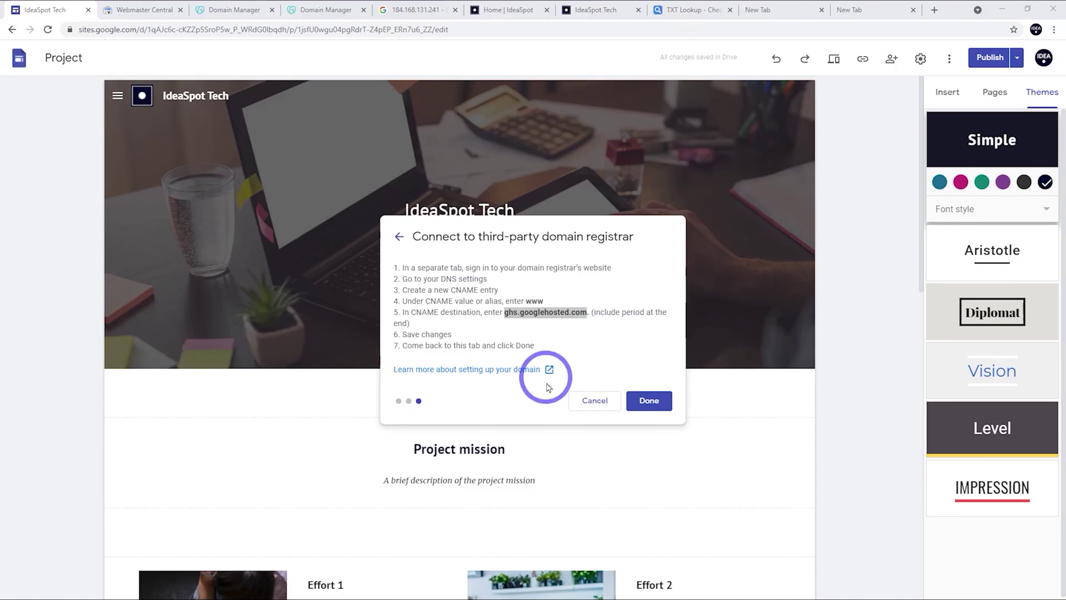
{"action": "left_click", "coordinate": [650, 401]}
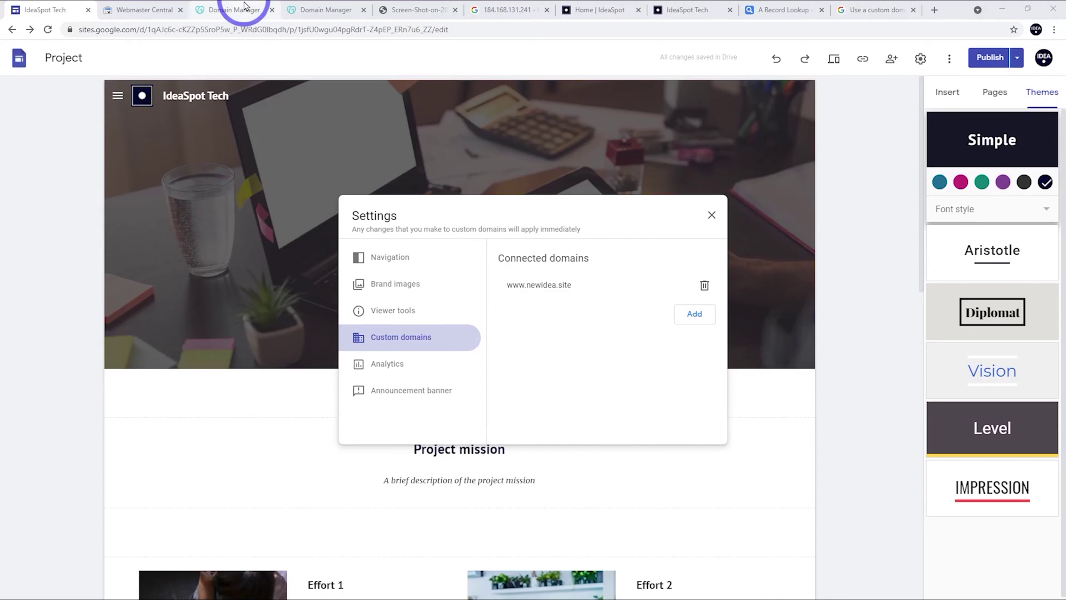
{"action": "left_click", "coordinate": [252, 9]}
{"action": "scroll", "coordinate": [678, 210], "scroll_direction": "down", "scroll_amount": 8}
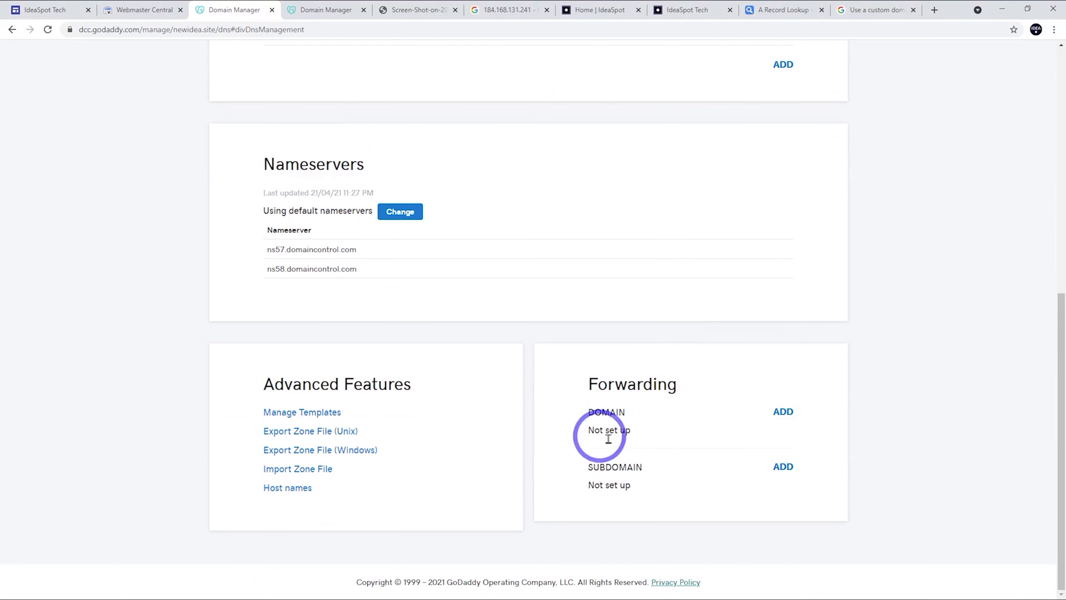
{"action": "left_click", "coordinate": [783, 411]}
{"action": "scroll", "coordinate": [783, 410], "scroll_direction": "down", "scroll_amount": 3}
{"action": "left_click", "coordinate": [639, 355]}
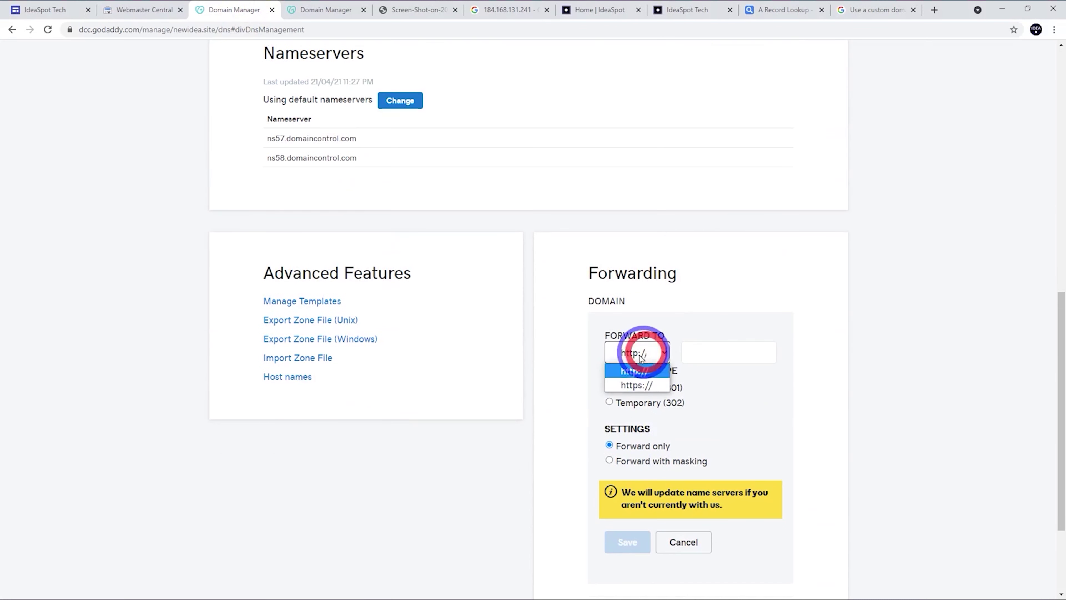
{"action": "left_click", "coordinate": [629, 384]}
{"action": "left_click", "coordinate": [718, 352]}
{"action": "key", "text": "ctrl+v"}
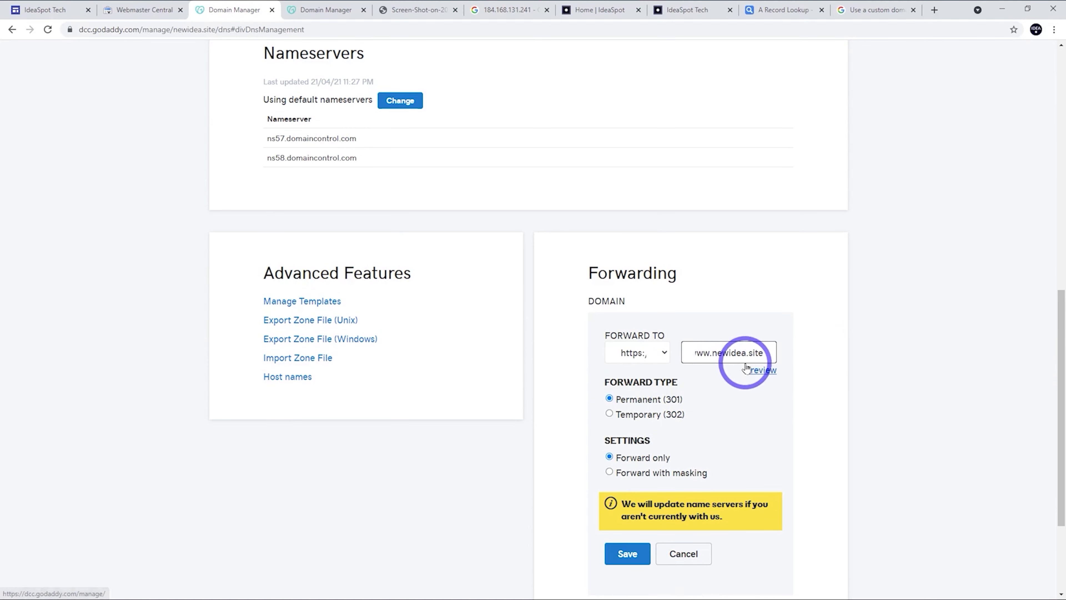
{"action": "left_click", "coordinate": [629, 559]}
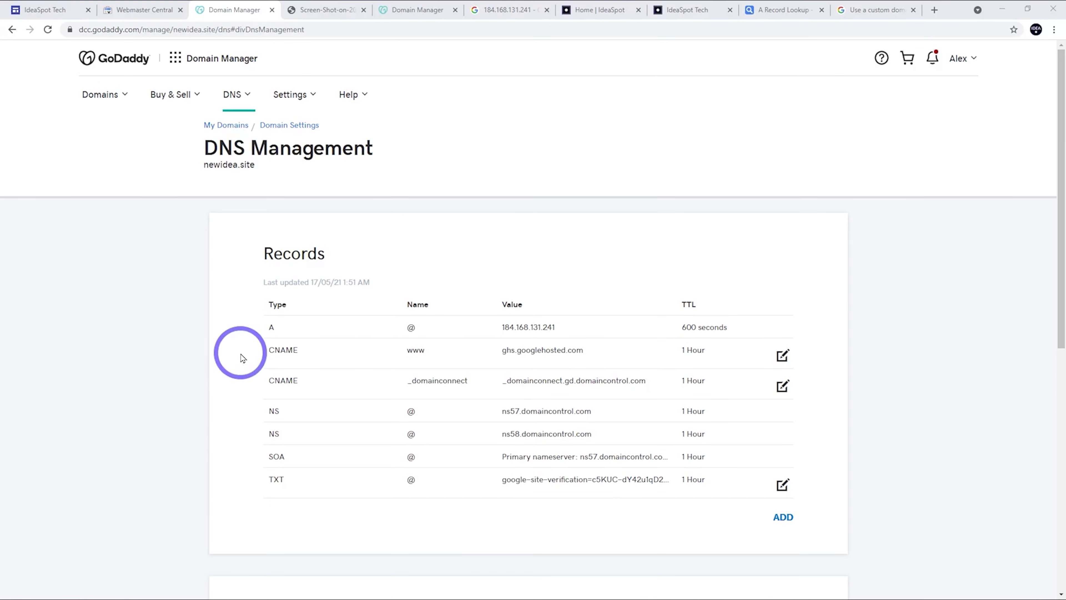
{"action": "scroll", "coordinate": [629, 436], "scroll_direction": "down", "scroll_amount": 5}
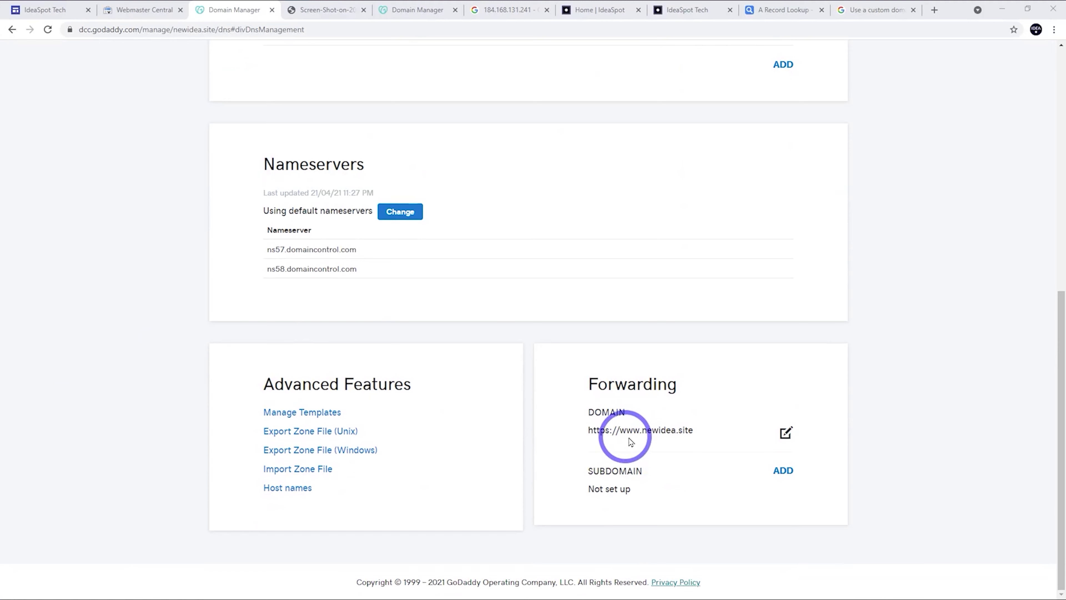
{"action": "left_click", "coordinate": [323, 10]}
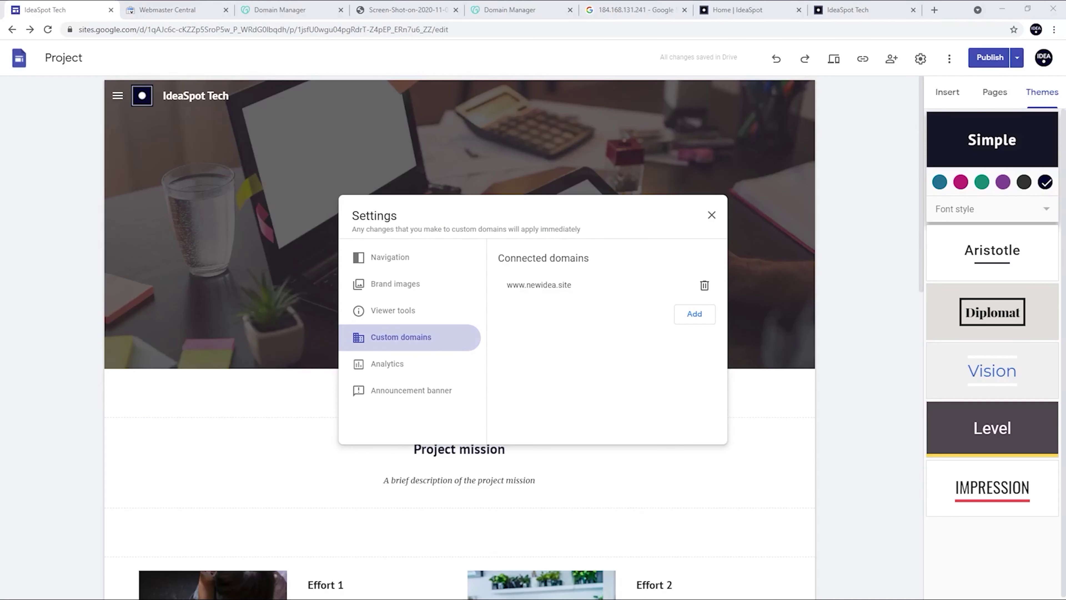
{"action": "left_click", "coordinate": [27, 338]}
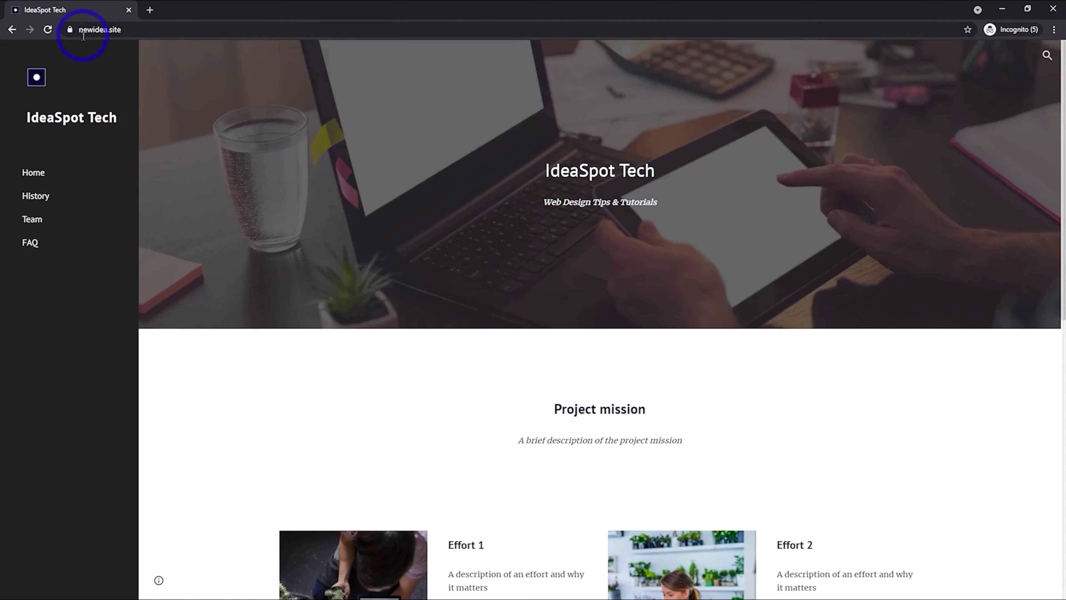
{"action": "left_click_drag", "start_coordinate": [83, 36], "coordinate": [133, 34]}
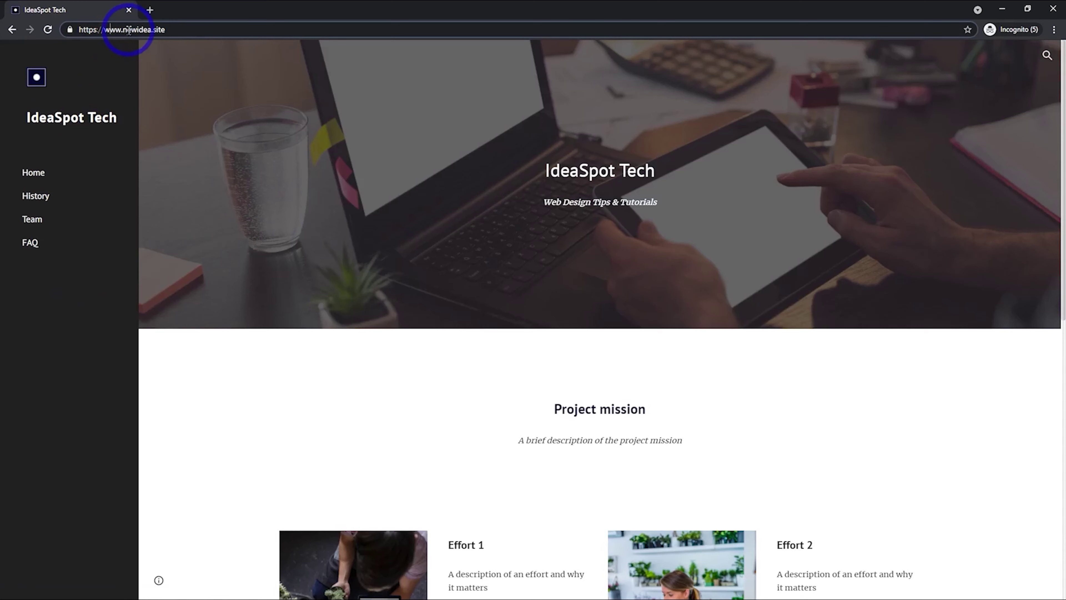